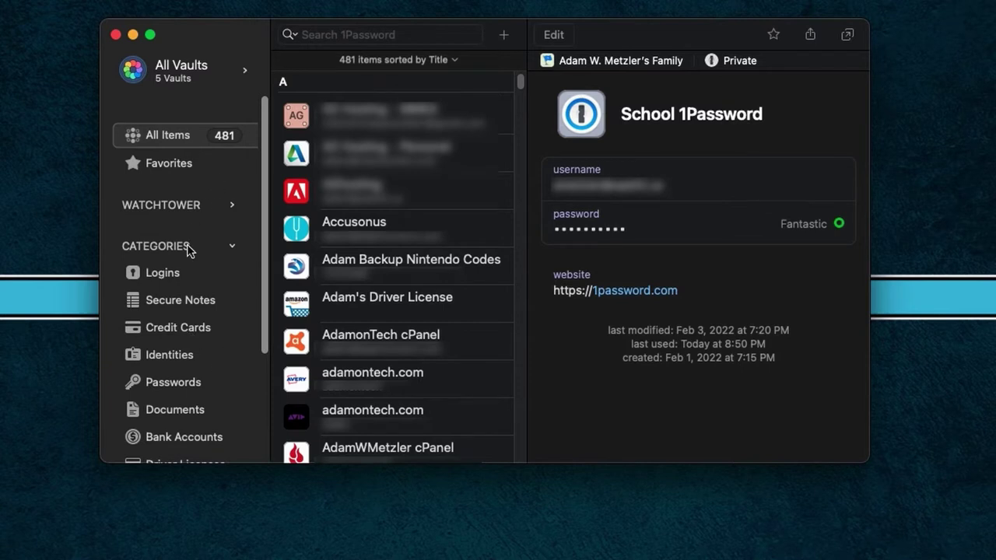
Create a new vault named "Test Vault" in the family account with the default icon.
{"action": "left_click", "coordinate": [202, 68]}
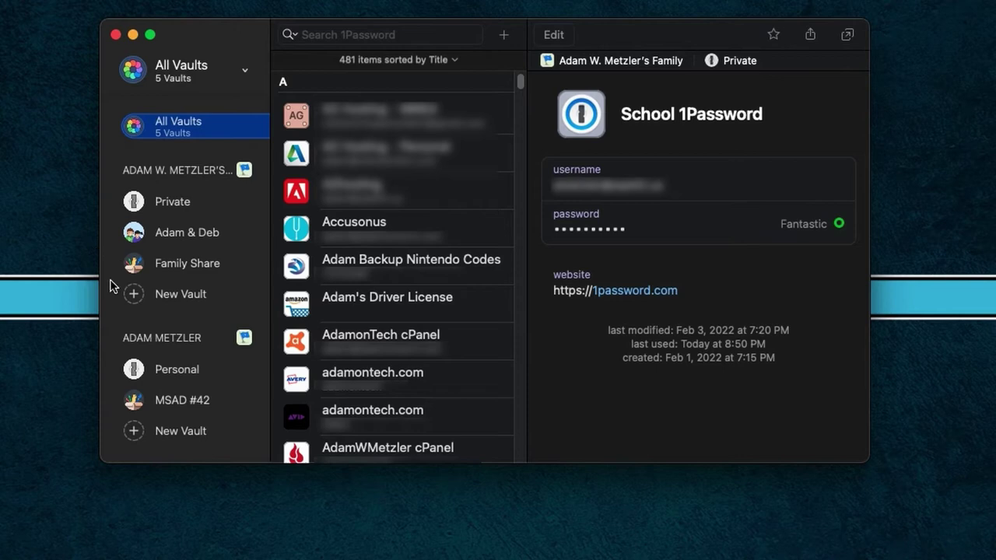
{"action": "left_click", "coordinate": [172, 299]}
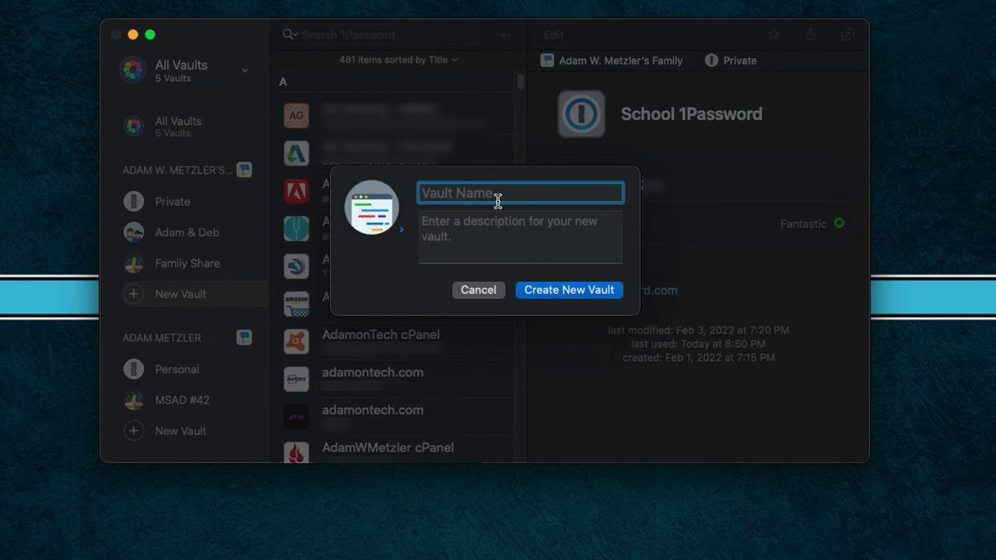
{"action": "type", "text": "Test Vault"}
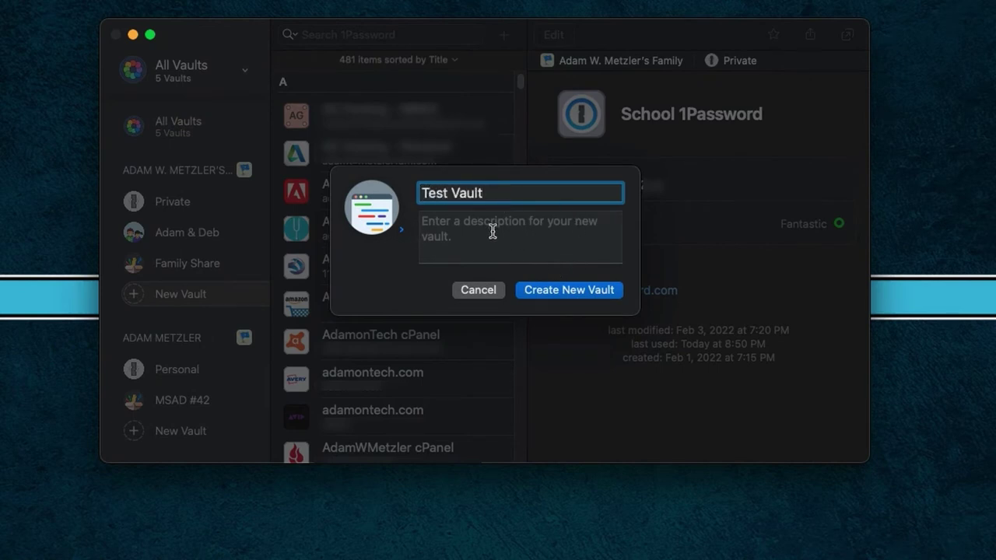
{"action": "left_click", "coordinate": [401, 231]}
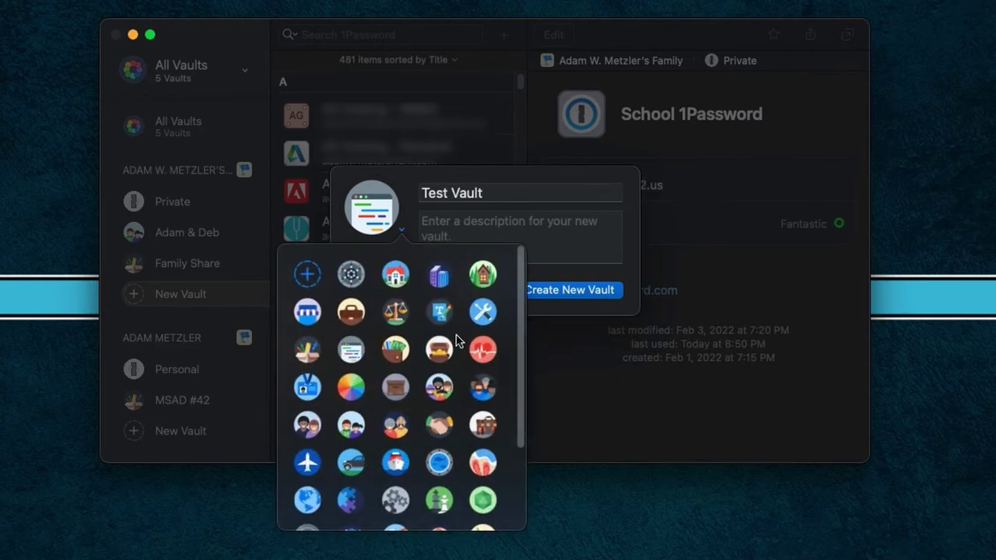
{"action": "left_click", "coordinate": [403, 230]}
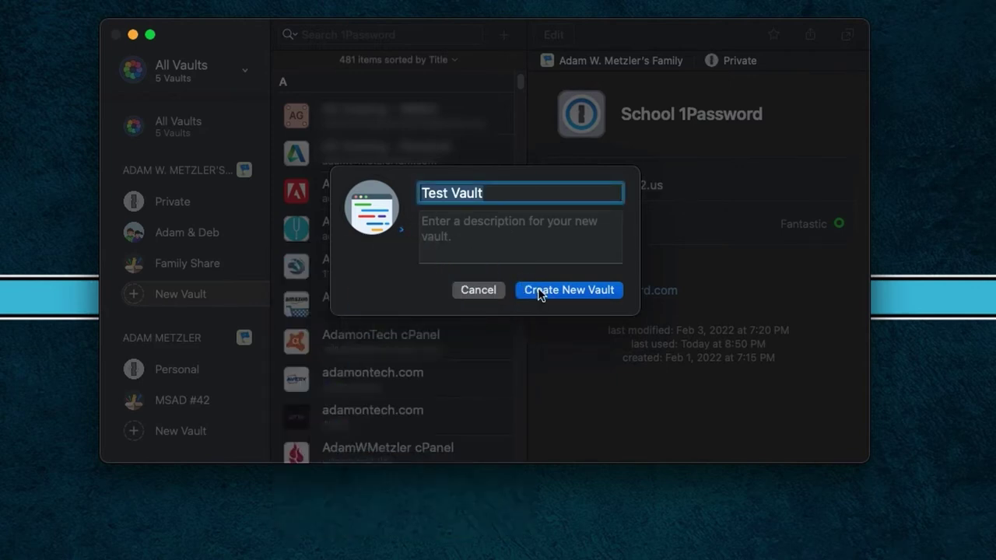
{"action": "left_click", "coordinate": [541, 291]}
{"action": "mouse_move", "coordinate": [182, 305]}
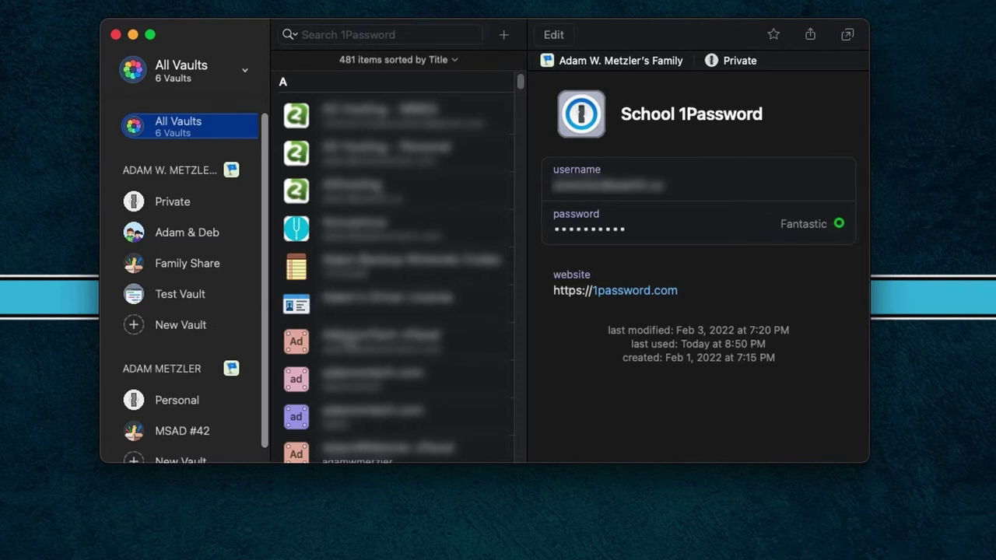
Move the AdamonTech cPanel login from the Private vault to Test Vault and save it.
{"action": "left_click", "coordinate": [372, 342]}
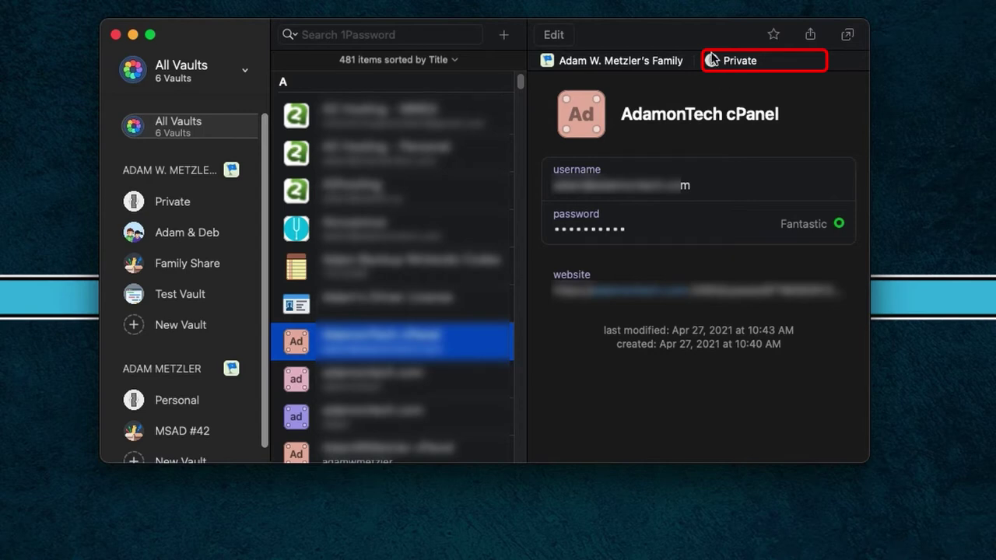
{"action": "left_click", "coordinate": [555, 35]}
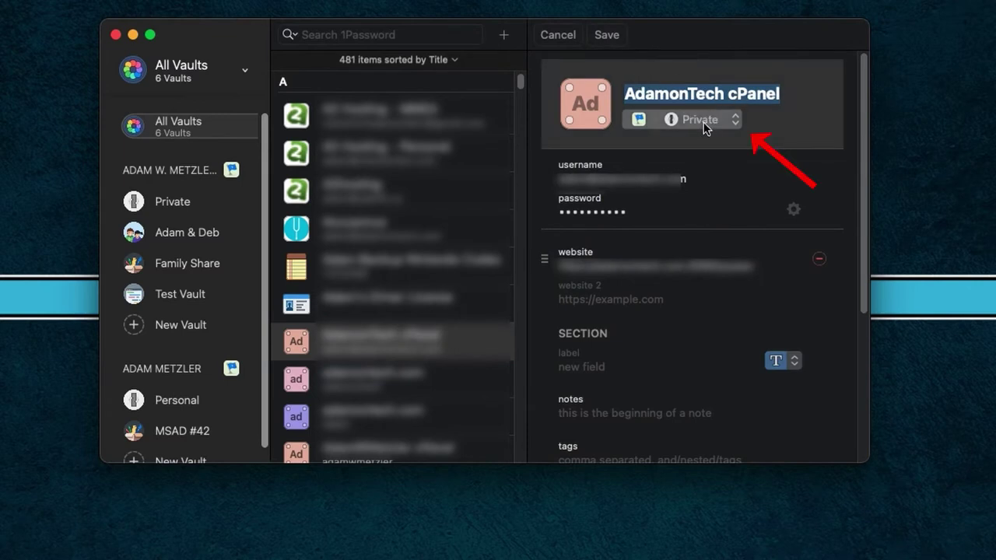
{"action": "left_click", "coordinate": [731, 122]}
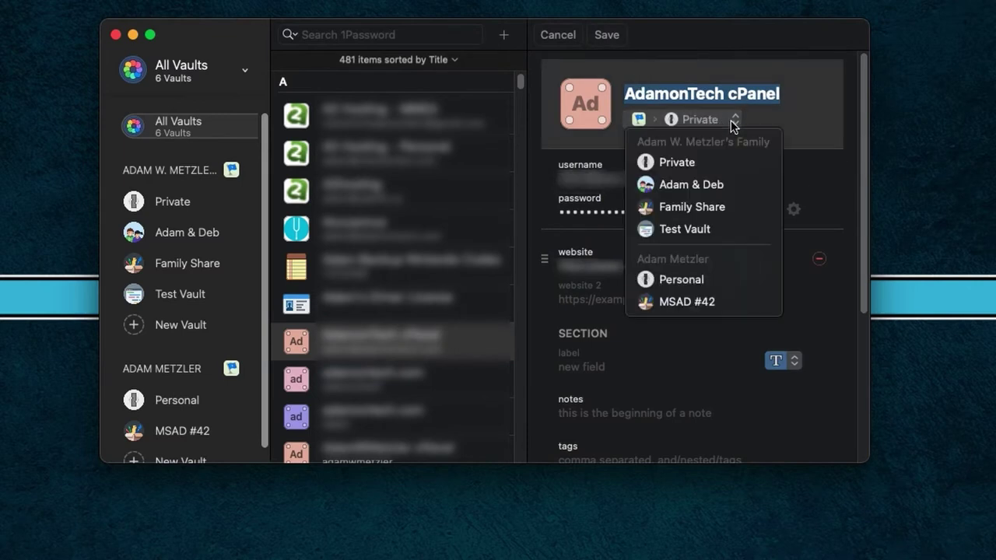
{"action": "left_click", "coordinate": [697, 230]}
{"action": "left_click", "coordinate": [608, 36]}
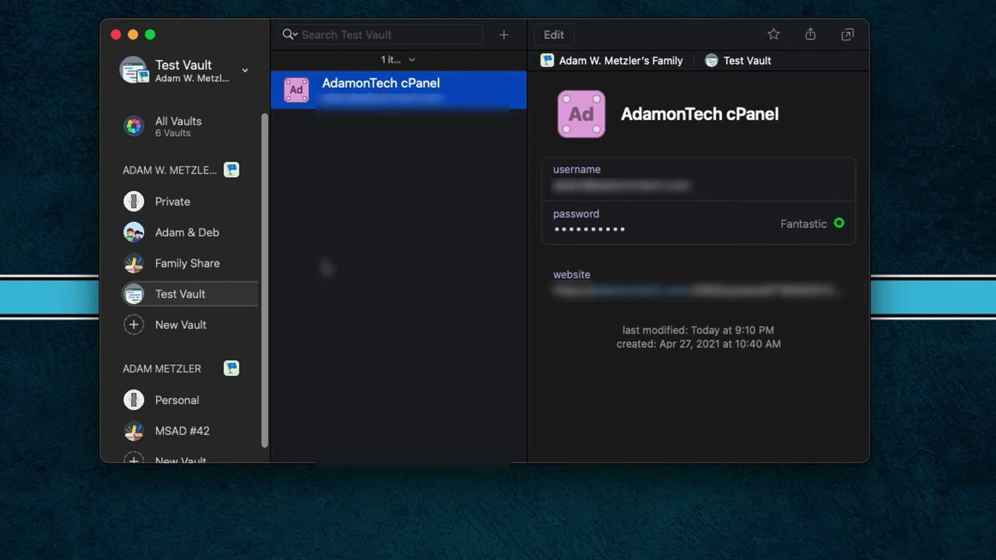
Move the AdamonTech cPanel login back to the family account's Private vault and save it.
{"action": "left_click", "coordinate": [554, 35]}
{"action": "left_click", "coordinate": [735, 121]}
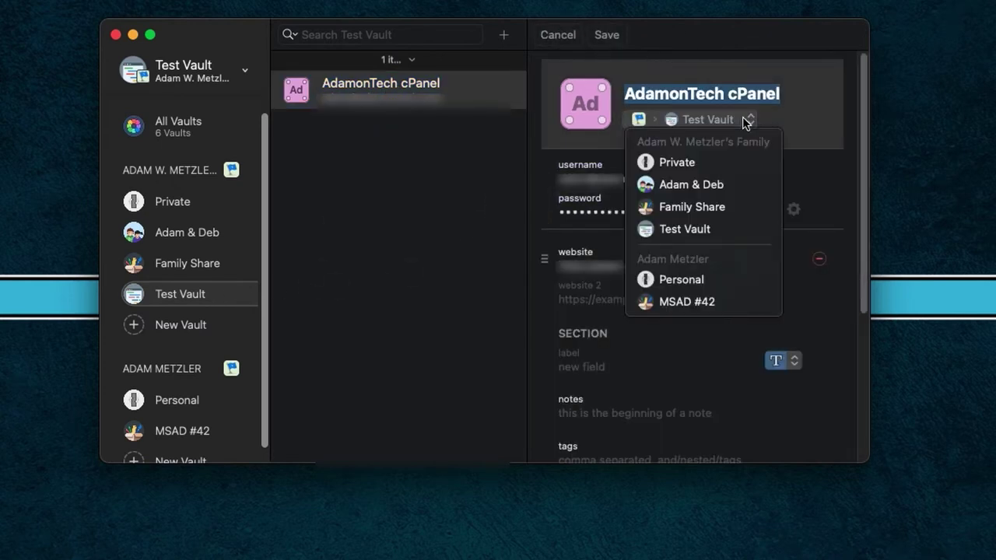
{"action": "left_click", "coordinate": [716, 162]}
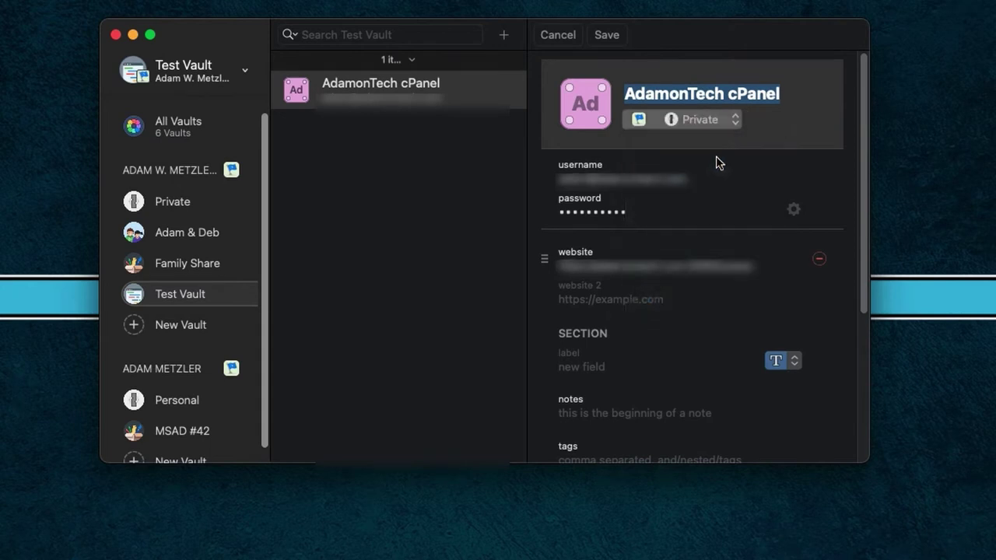
{"action": "left_click", "coordinate": [607, 35]}
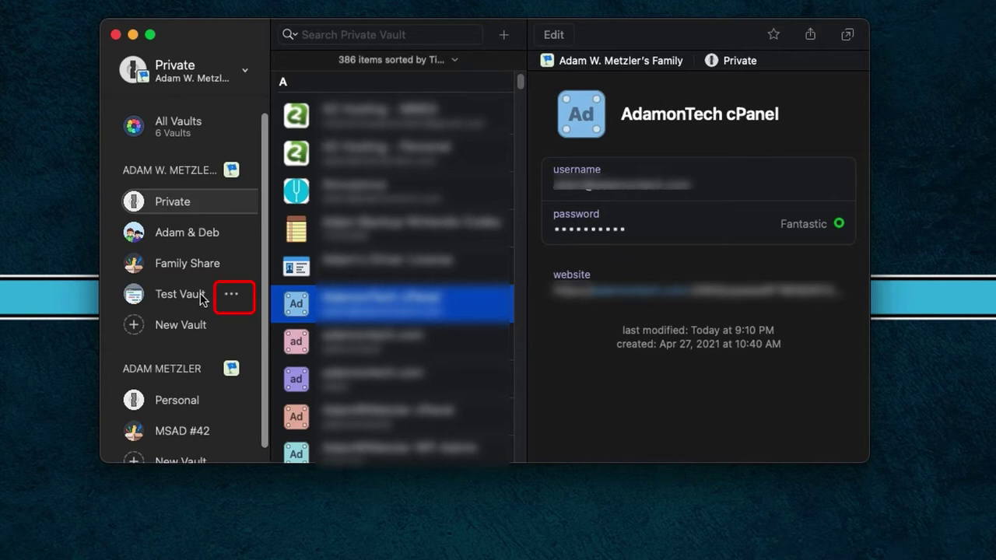
Review who can access Test Vault, and look at its editable name, icon and description.
{"action": "left_click", "coordinate": [231, 300]}
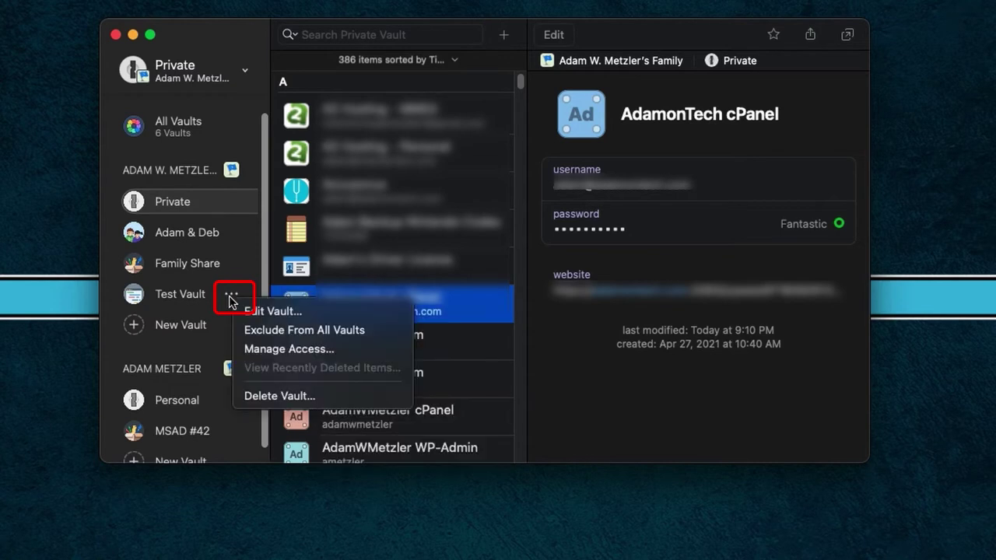
{"action": "left_click", "coordinate": [265, 349]}
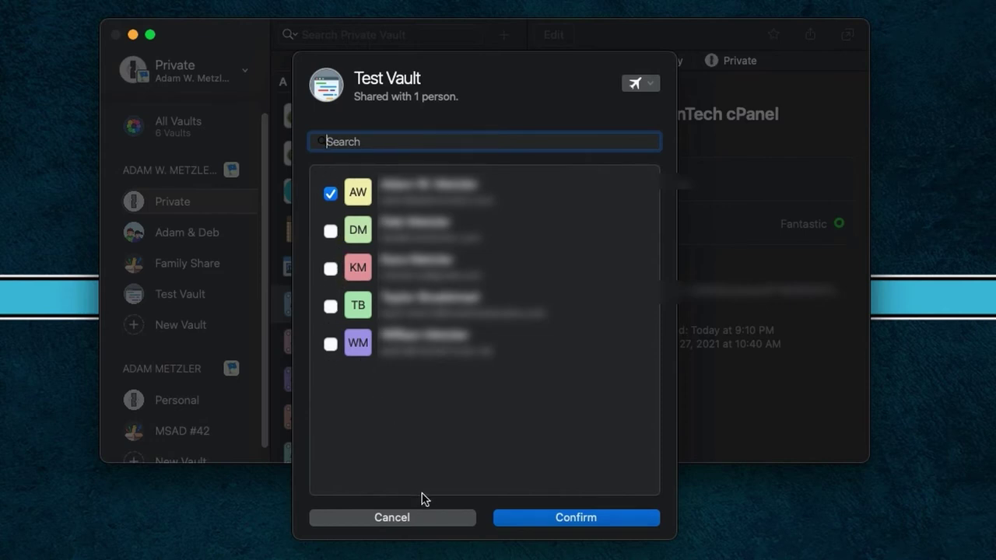
{"action": "left_click", "coordinate": [430, 518]}
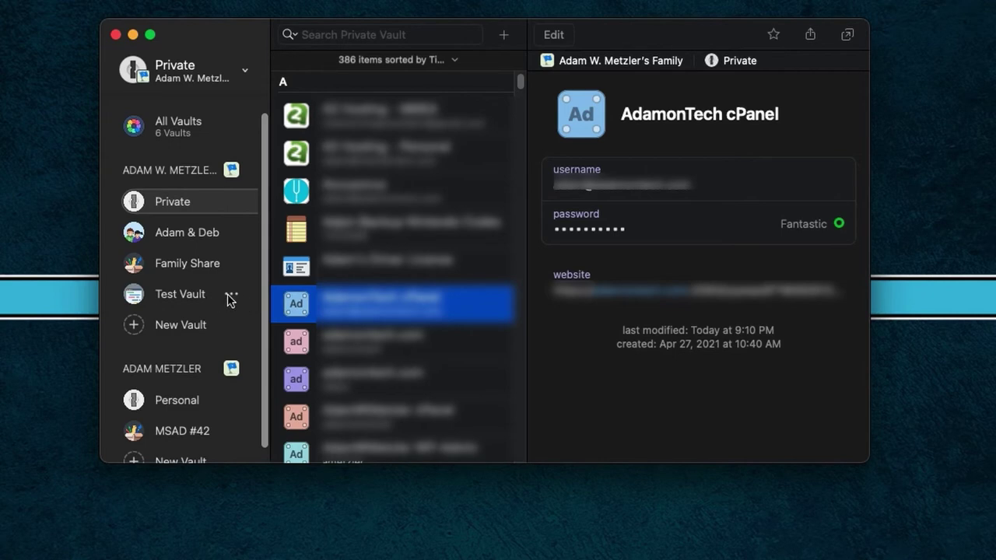
{"action": "left_click", "coordinate": [231, 297]}
{"action": "left_click", "coordinate": [281, 312]}
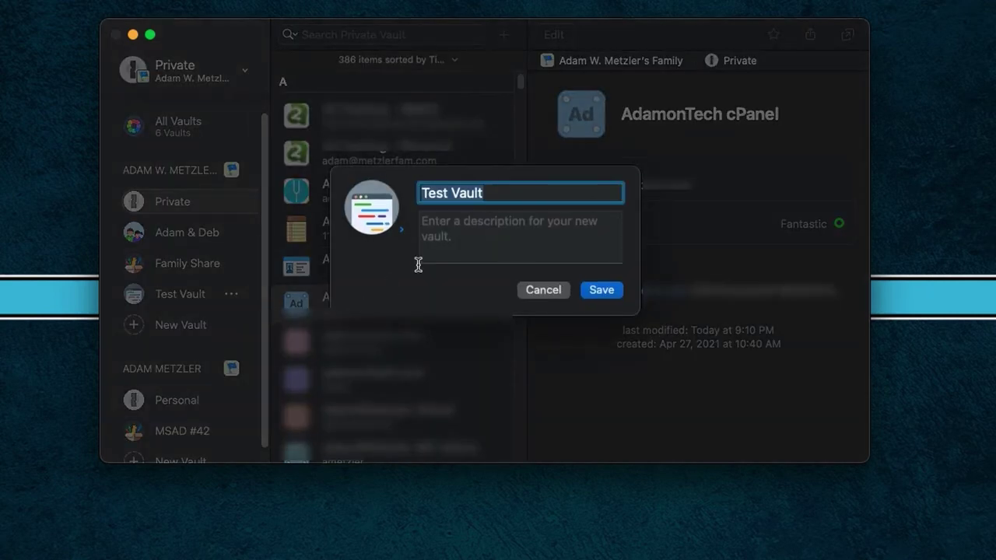
{"action": "left_click", "coordinate": [543, 289]}
Delete Test Vault permanently, entering "Test Vault" as the confirmation.
{"action": "left_click", "coordinate": [232, 296]}
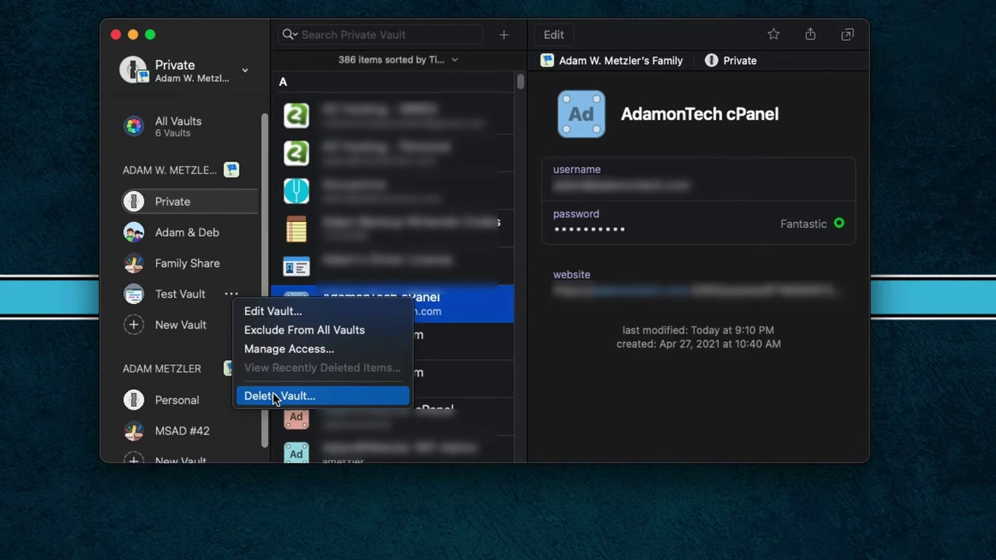
{"action": "left_click", "coordinate": [202, 306]}
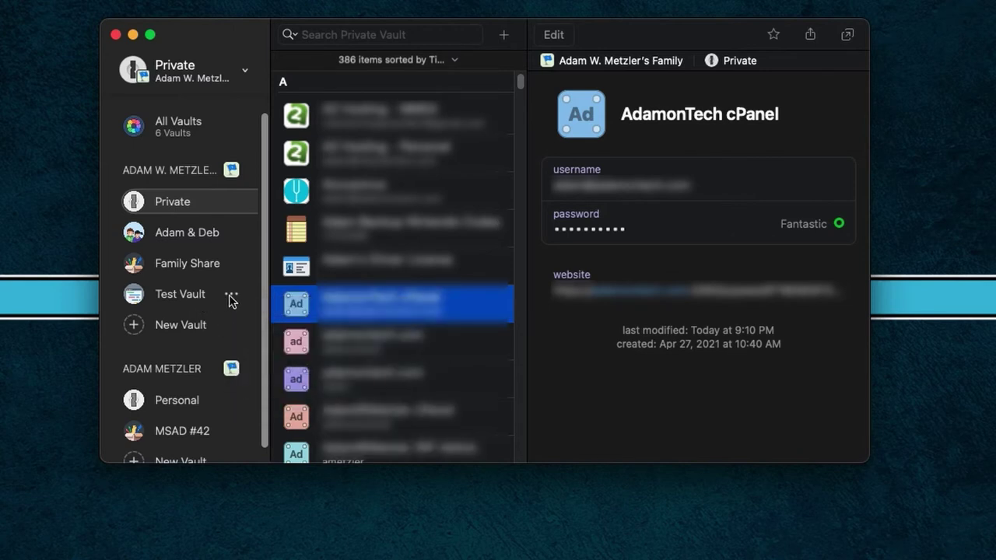
{"action": "left_click", "coordinate": [207, 299]}
{"action": "left_click", "coordinate": [233, 301]}
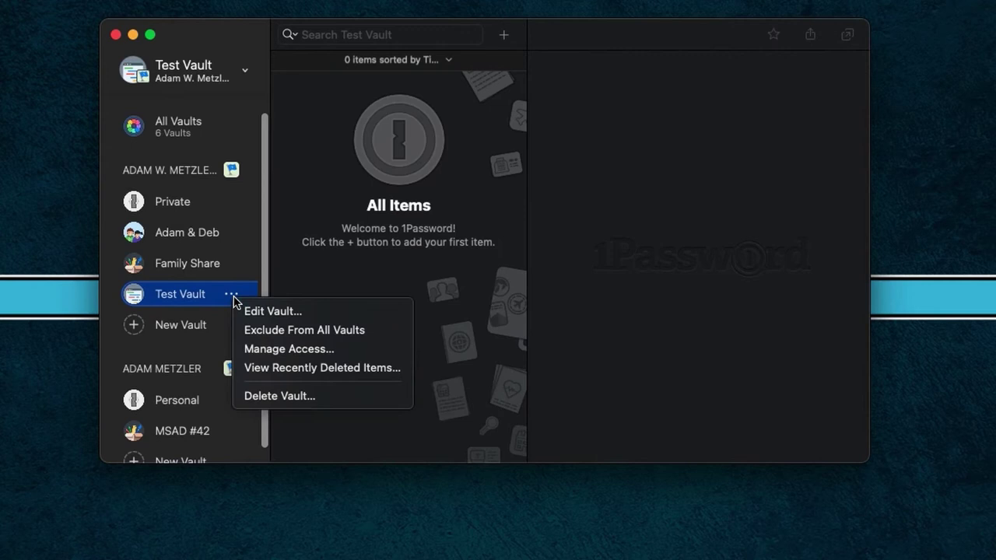
{"action": "left_click", "coordinate": [265, 397]}
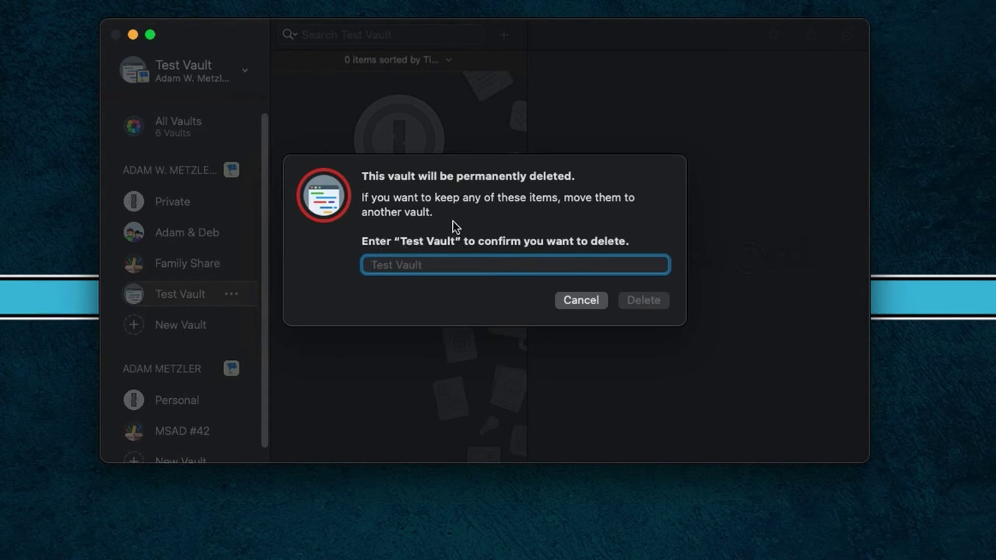
{"action": "type", "text": "Test Vault"}
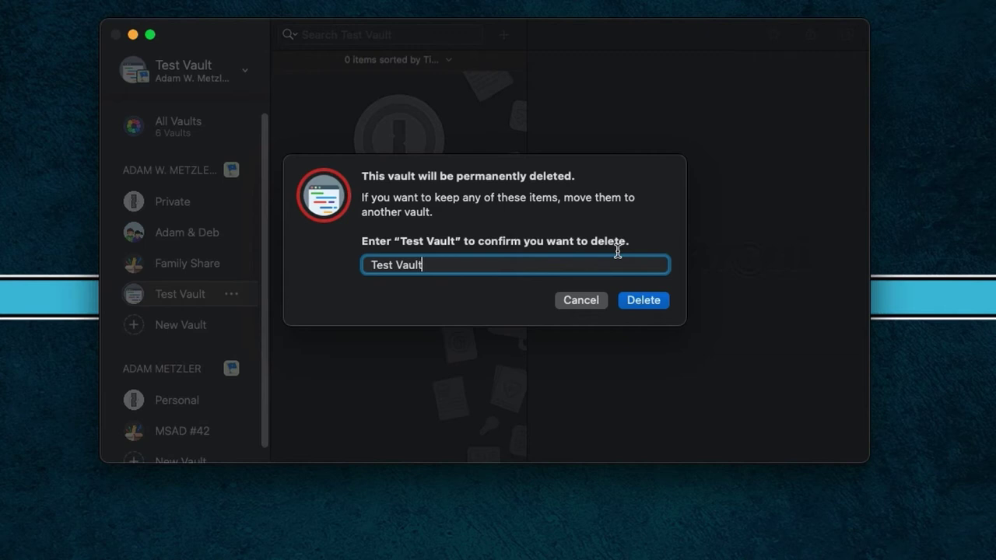
{"action": "left_click", "coordinate": [639, 301]}
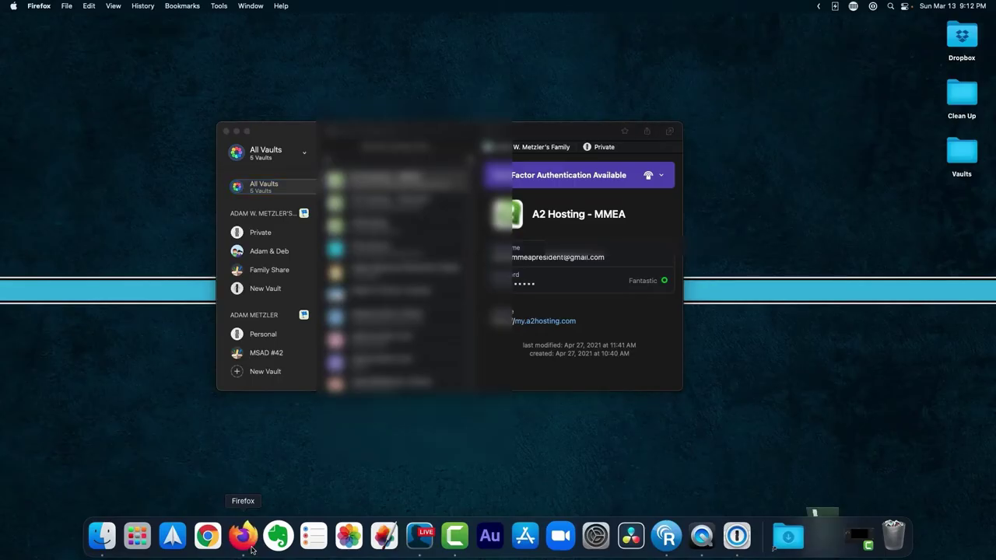
Switch to Firefox and sign in to the 1Password family account, filling in the saved account password.
{"action": "left_click", "coordinate": [238, 537]}
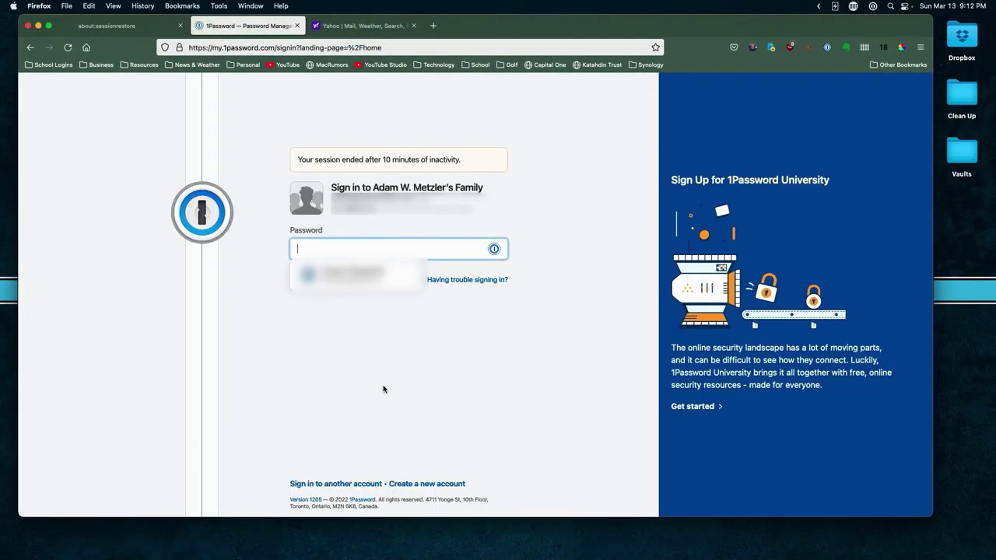
{"action": "left_click", "coordinate": [360, 276]}
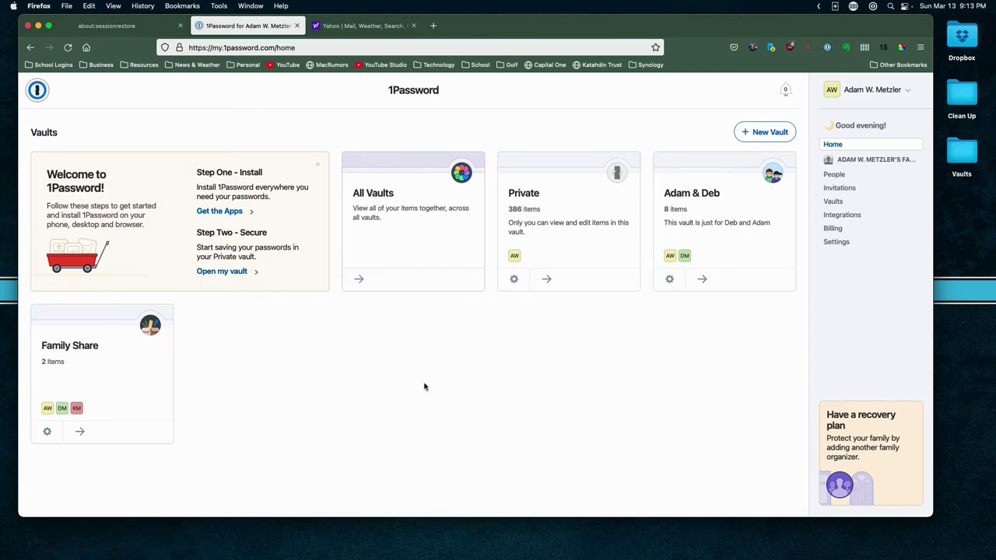
Examine the details and additional actions of the couple's shared vault, and view the list of all family vaults.
{"action": "left_click", "coordinate": [671, 281]}
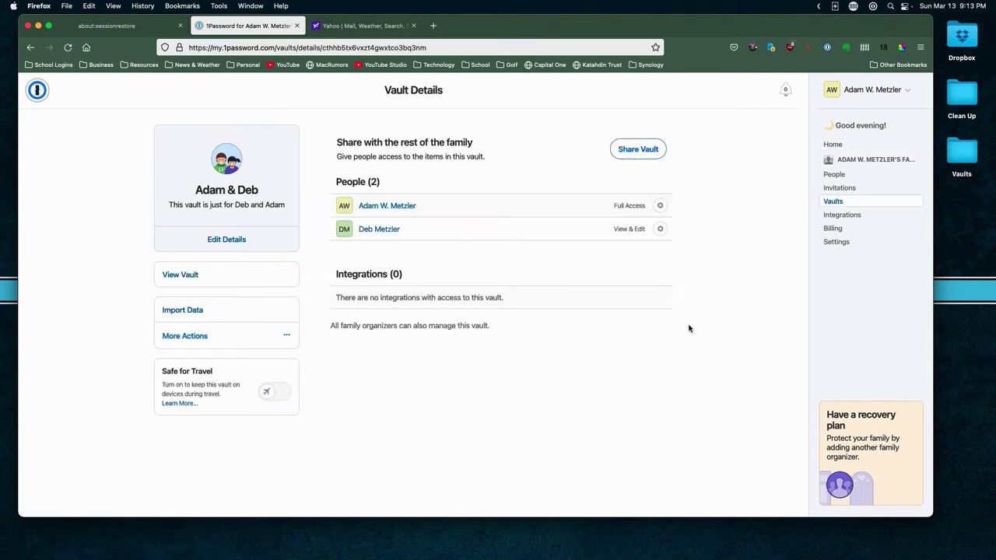
{"action": "left_click", "coordinate": [287, 337]}
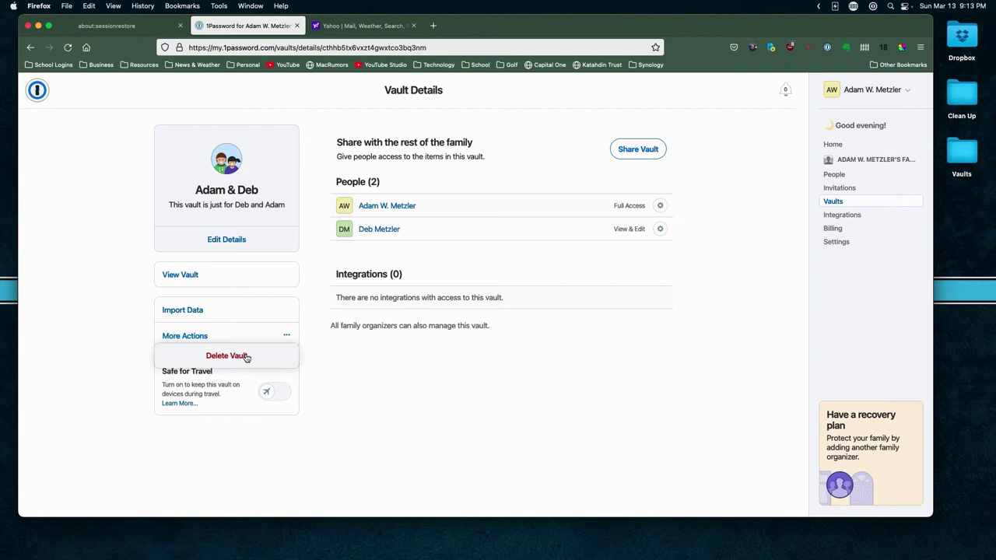
{"action": "left_click", "coordinate": [350, 373]}
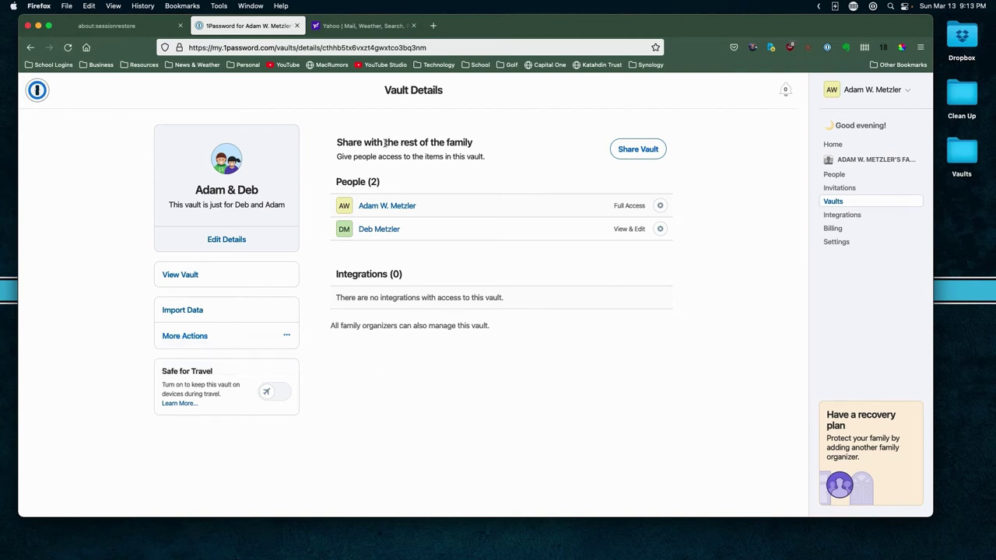
{"action": "left_click", "coordinate": [841, 204]}
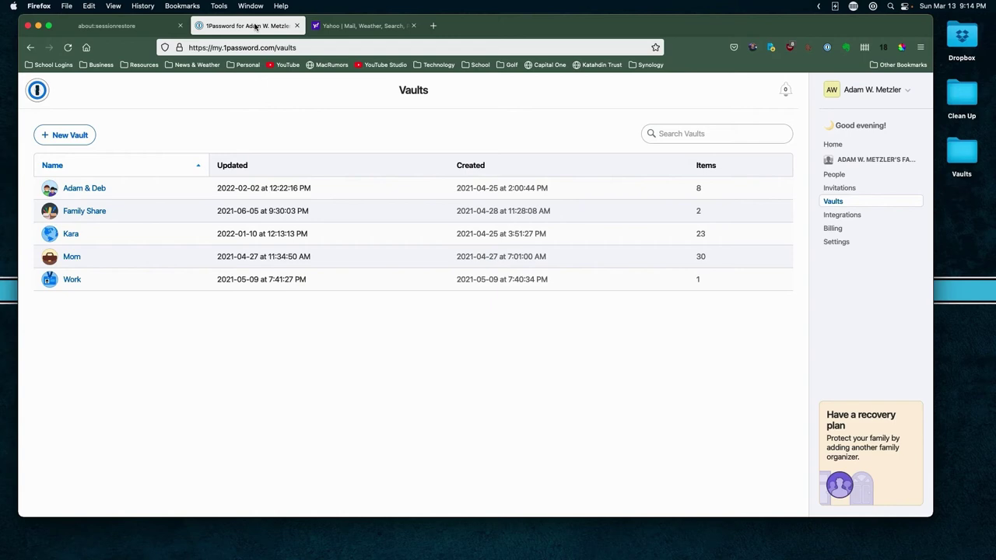
Switch to the 1Password app and enter the tag "Work" on the A2 Hosting - MMEA login.
{"action": "left_click", "coordinate": [39, 26]}
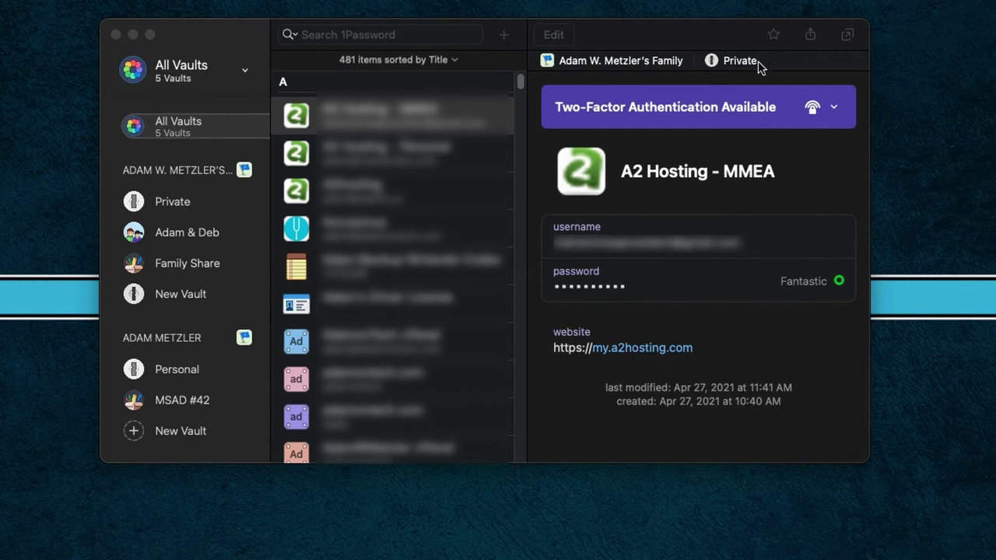
{"action": "left_click", "coordinate": [540, 34]}
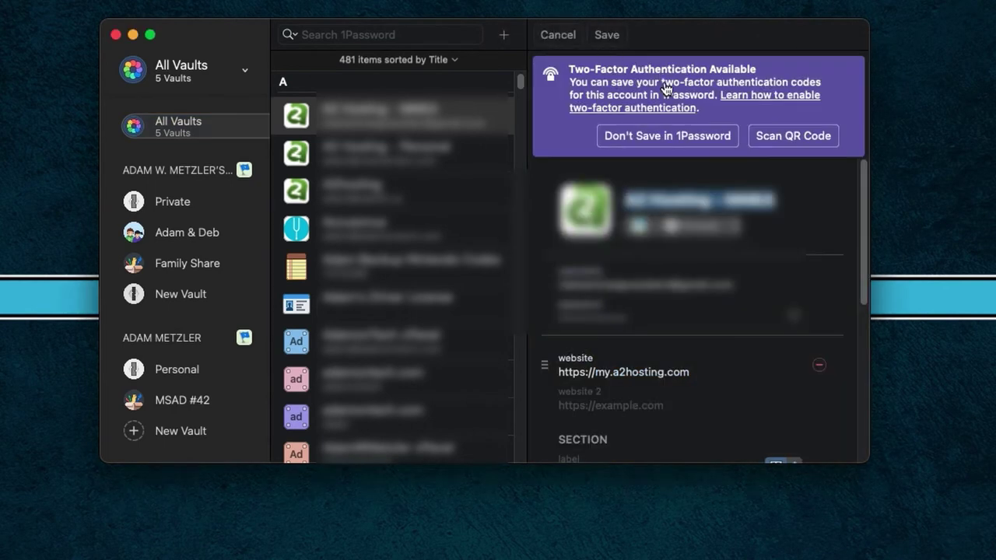
{"action": "scroll", "coordinate": [701, 286], "scroll_direction": "down", "scroll_amount": 5}
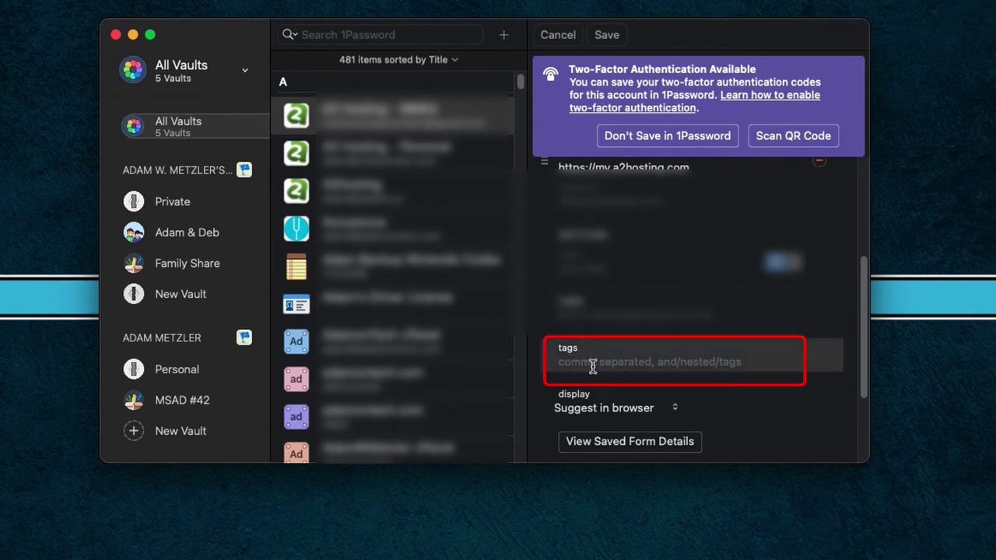
{"action": "left_click", "coordinate": [593, 367]}
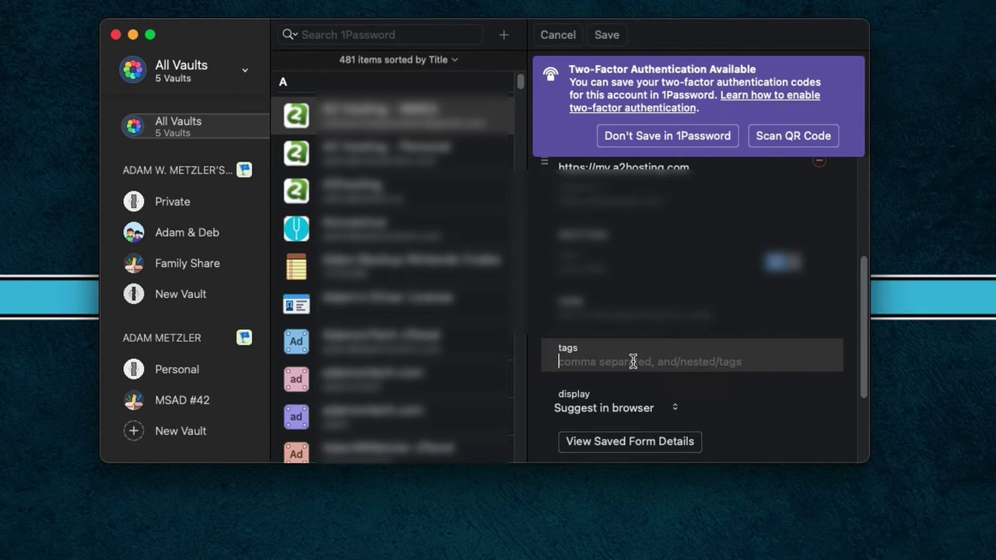
{"action": "type", "text": "Work"}
{"action": "key", "text": "Return"}
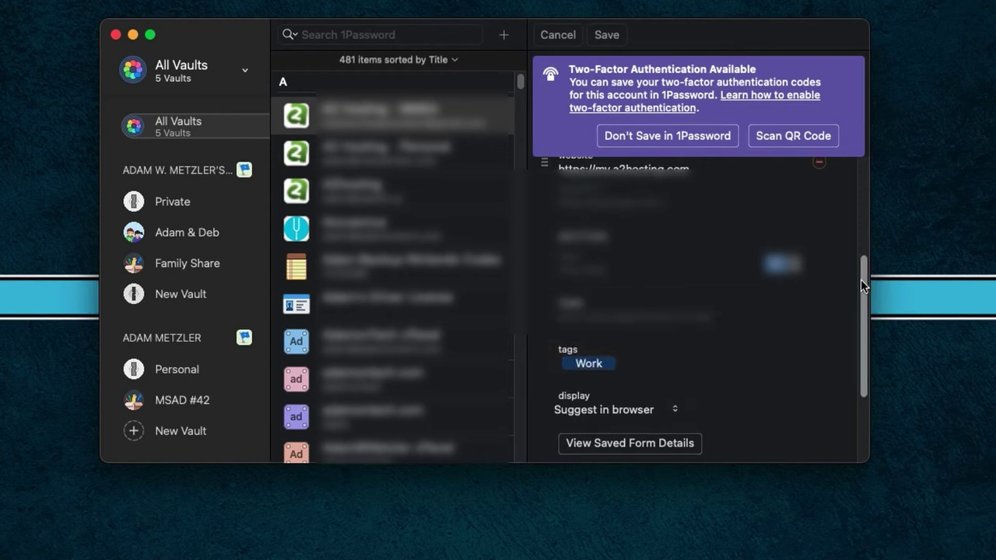
Expand the list of existing tags below the item categories and save the edited A2 Hosting - MMEA login.
{"action": "scroll", "coordinate": [861, 288], "scroll_direction": "up", "scroll_amount": 1}
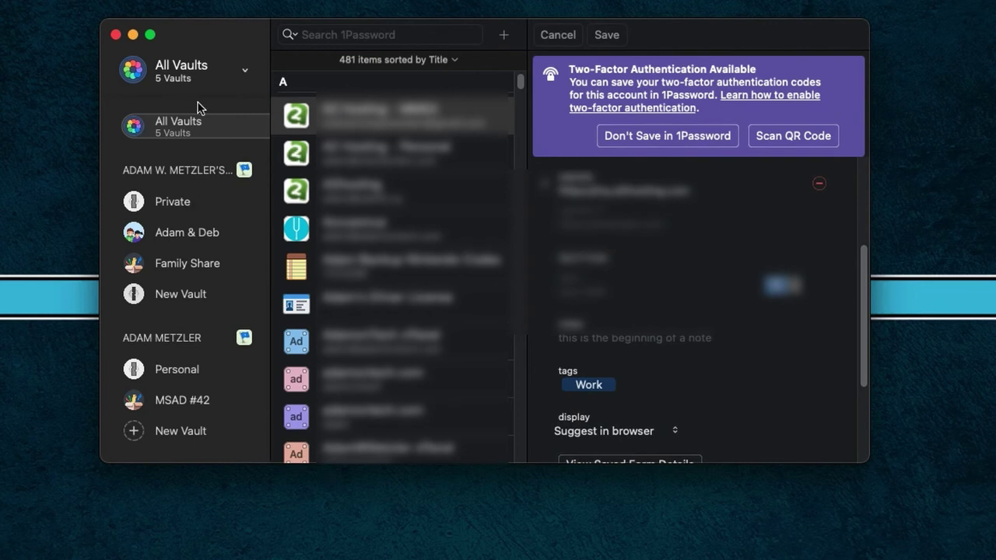
{"action": "left_click", "coordinate": [218, 78]}
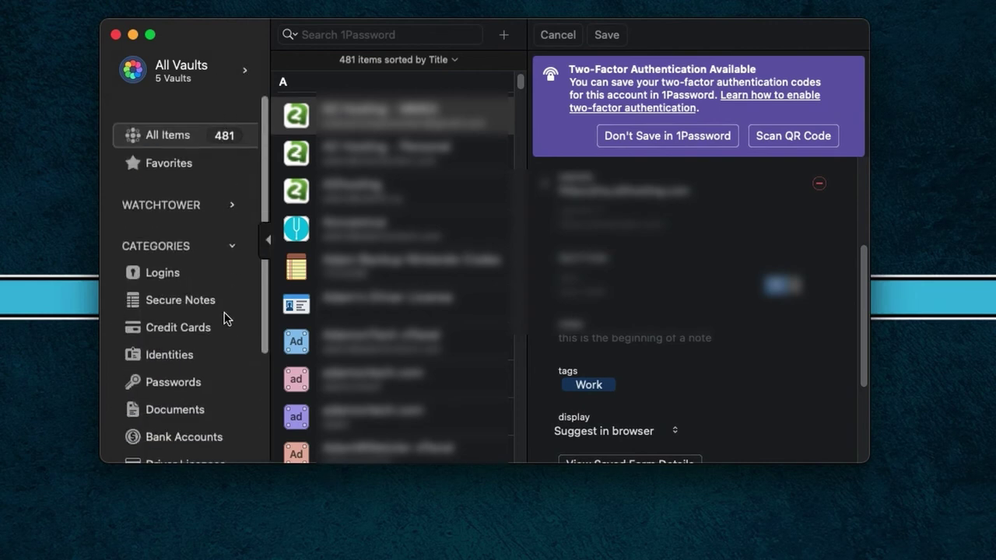
{"action": "scroll", "coordinate": [224, 320], "scroll_direction": "down", "scroll_amount": 5}
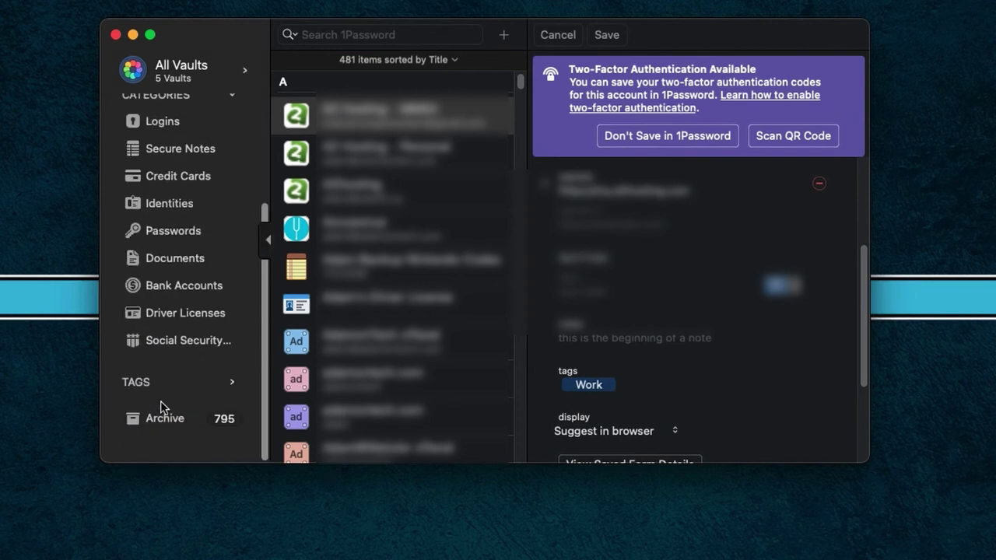
{"action": "left_click", "coordinate": [232, 382]}
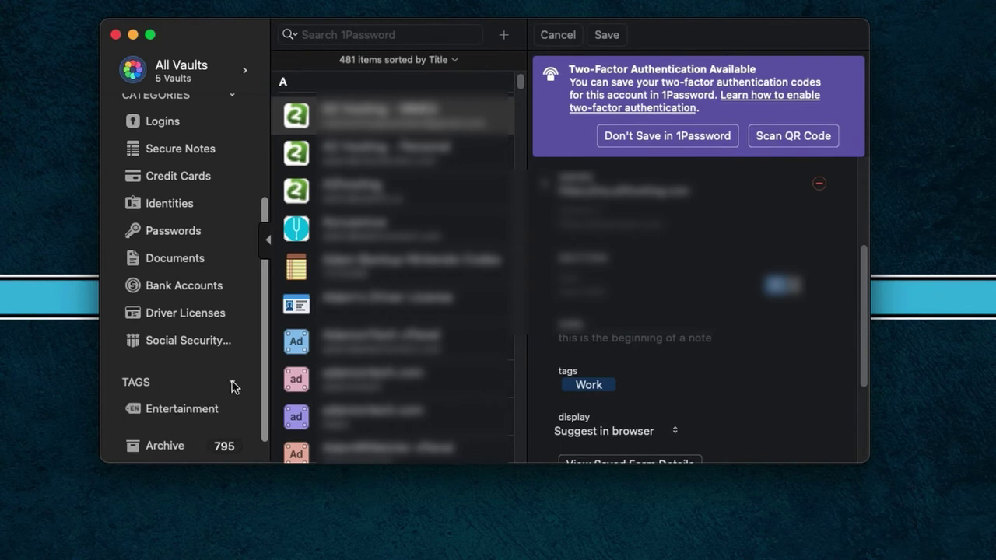
{"action": "left_click", "coordinate": [607, 35]}
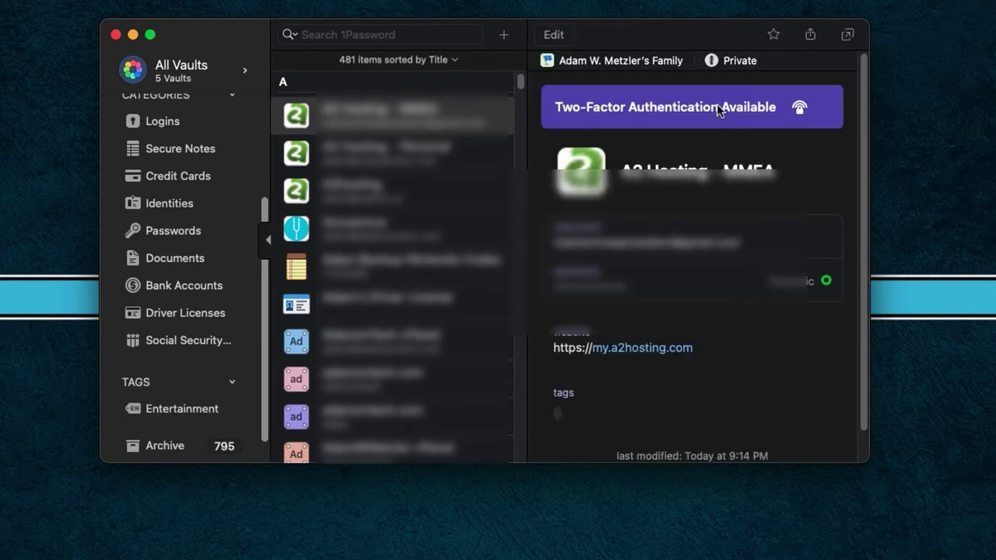
List the items tagged Work and look over the item categories.
{"action": "scroll", "coordinate": [269, 351], "scroll_direction": "down", "scroll_amount": 5}
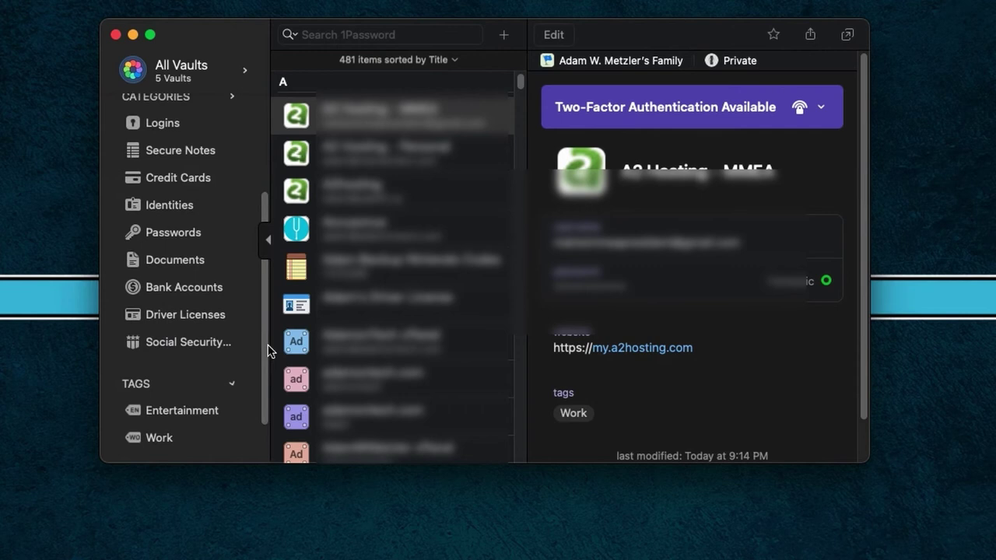
{"action": "scroll", "coordinate": [268, 351], "scroll_direction": "down", "scroll_amount": 2}
{"action": "left_click", "coordinate": [173, 389]}
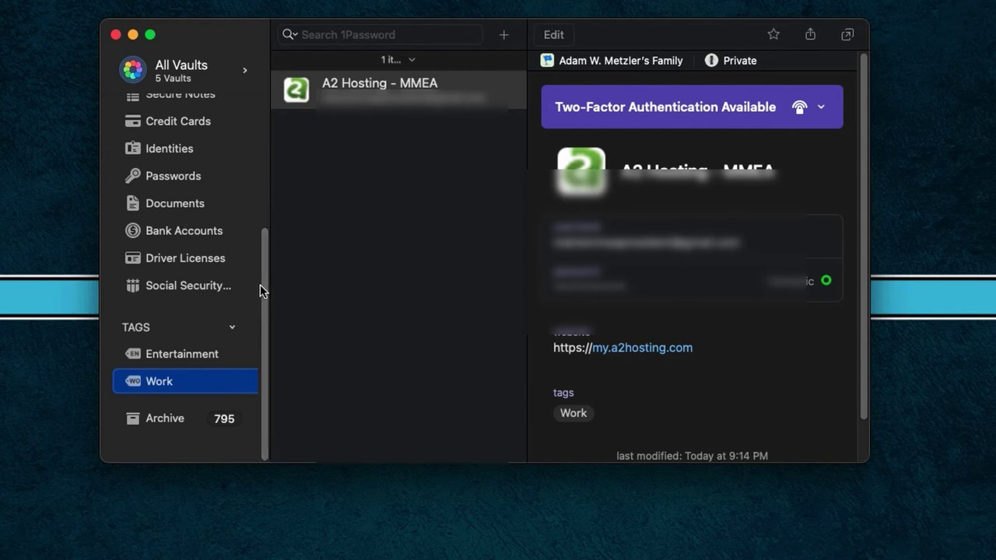
{"action": "left_click_drag", "start_coordinate": [260, 285], "coordinate": [244, 142]}
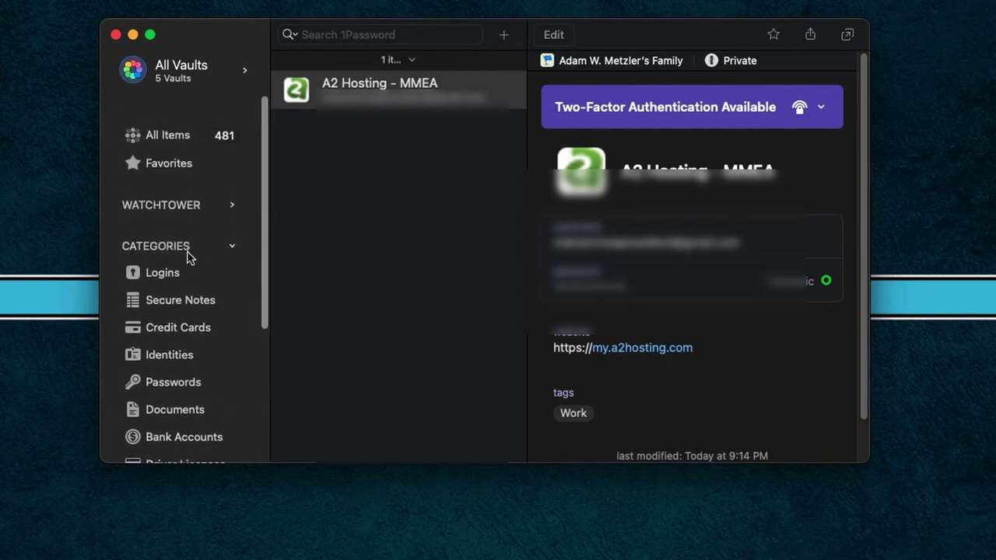
Return to the list of vaults and show only the items in the family account's Private vault.
{"action": "left_click", "coordinate": [242, 74]}
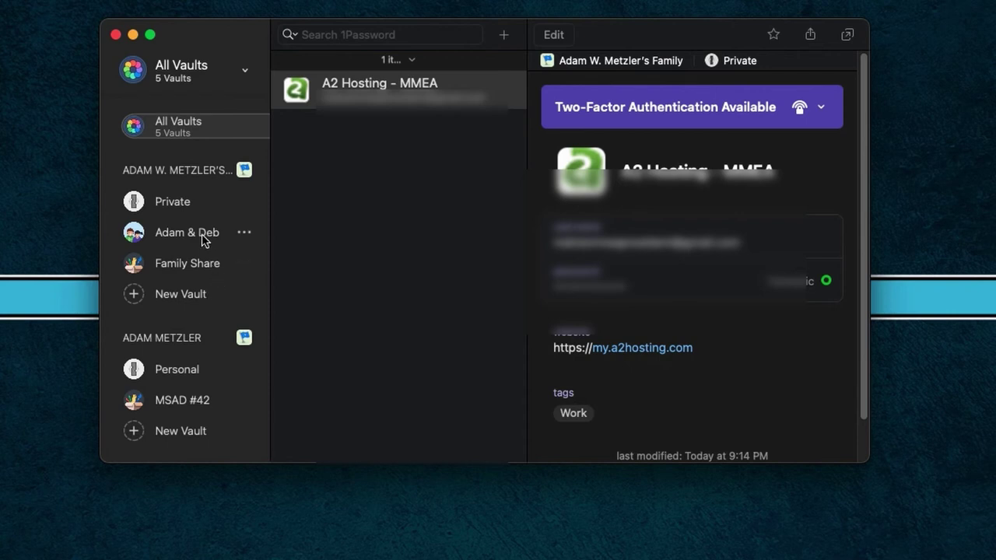
{"action": "left_click", "coordinate": [194, 212]}
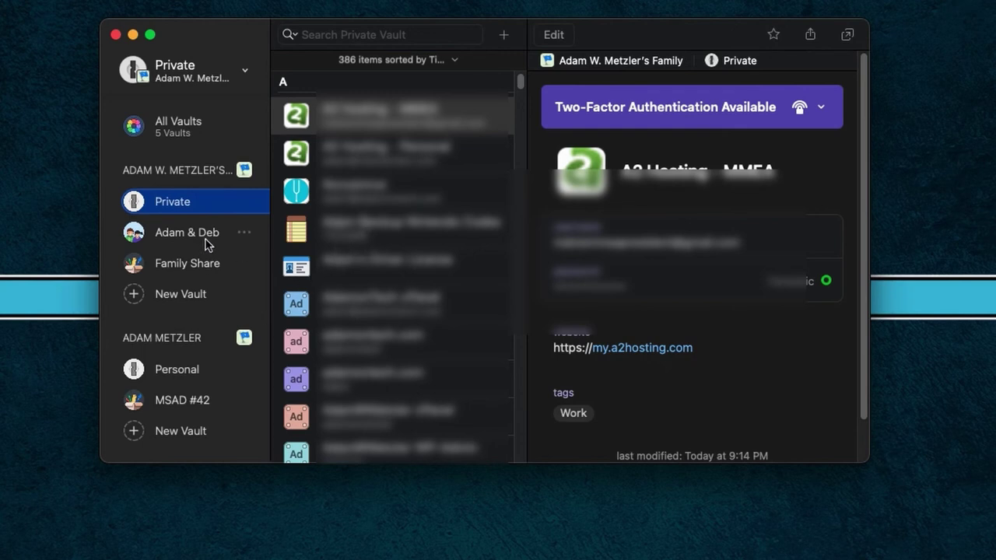
{"action": "mouse_move", "coordinate": [237, 238]}
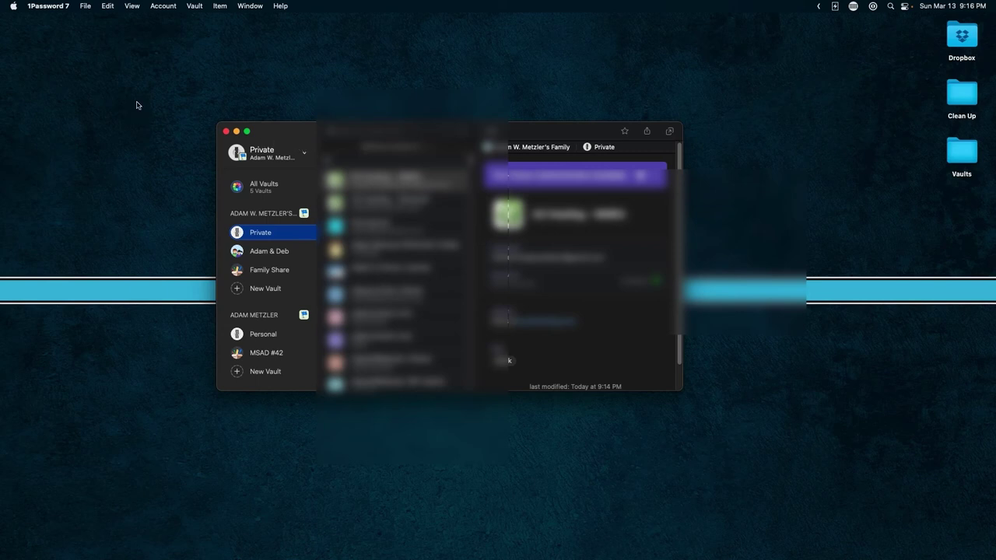
Open the 1Password account preferences and review the details of both signed-in accounts.
{"action": "left_click", "coordinate": [82, 8]}
{"action": "mouse_move", "coordinate": [49, 6]}
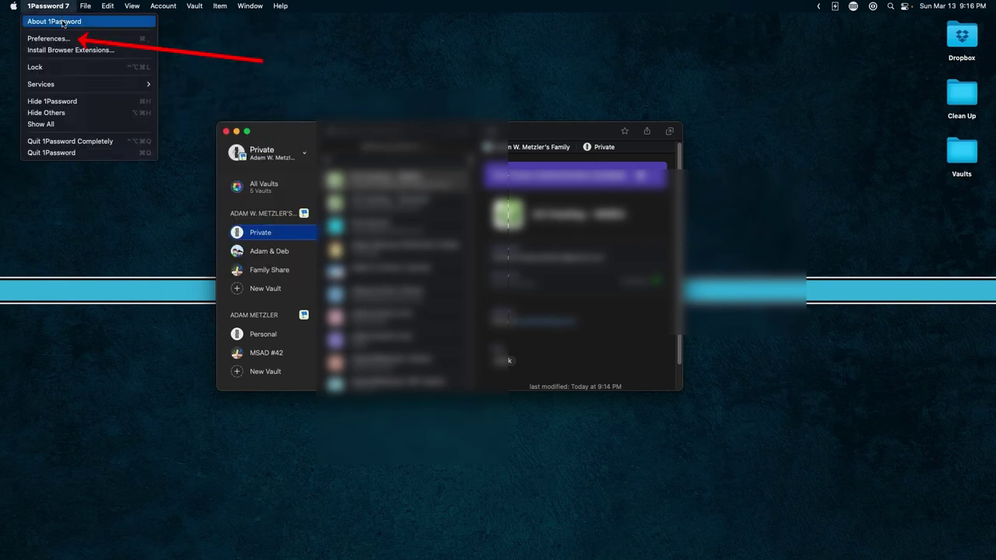
{"action": "left_click", "coordinate": [61, 41]}
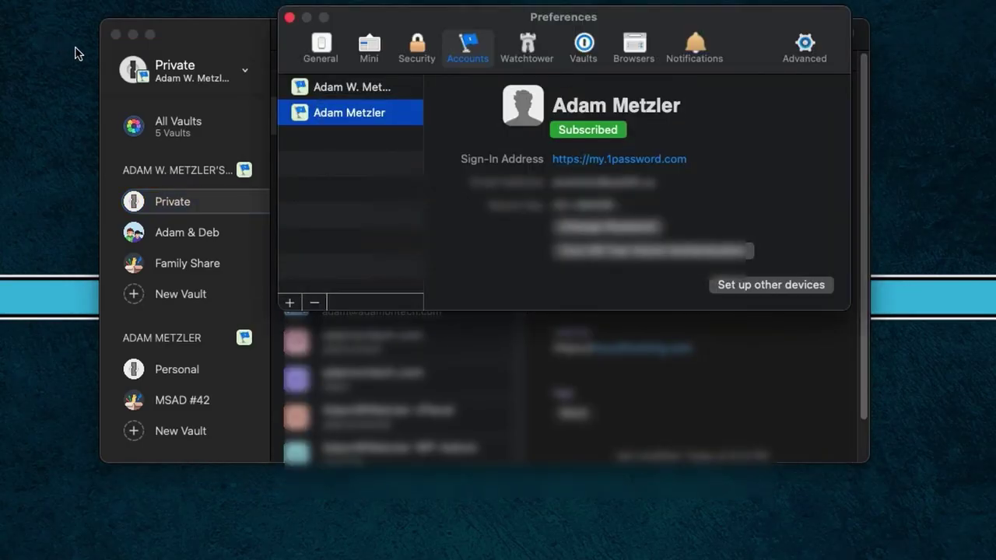
{"action": "left_click_drag", "start_coordinate": [374, 22], "coordinate": [208, 64]}
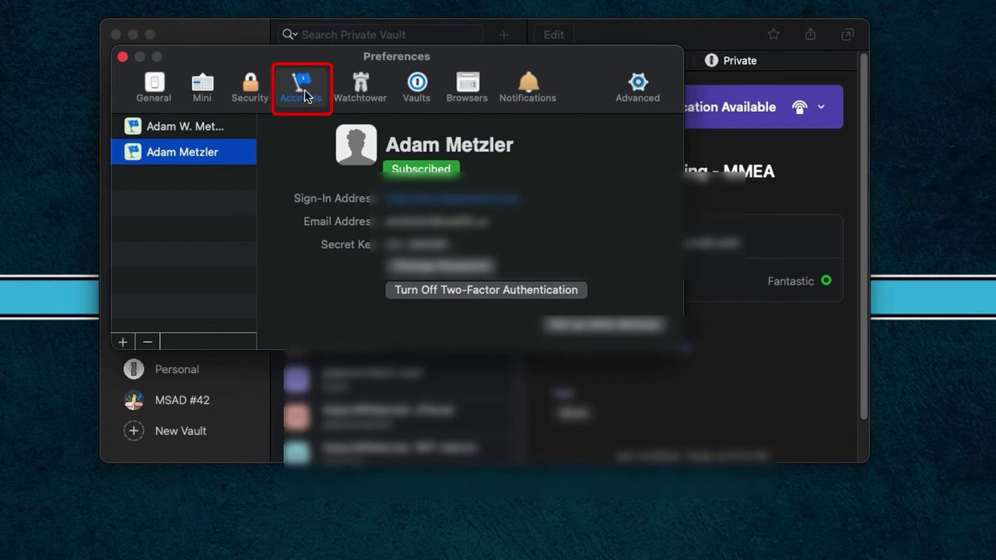
{"action": "left_click", "coordinate": [187, 133]}
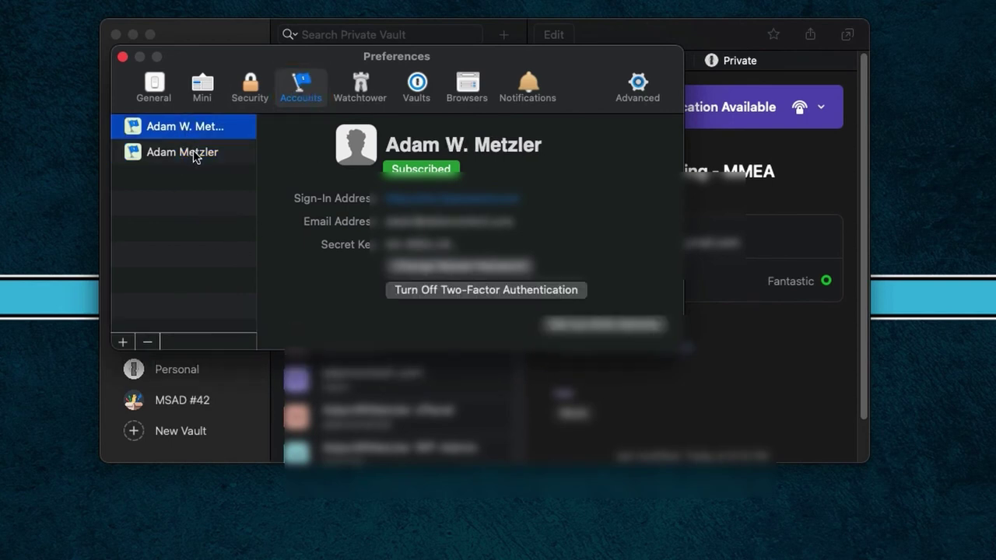
{"action": "left_click", "coordinate": [195, 153]}
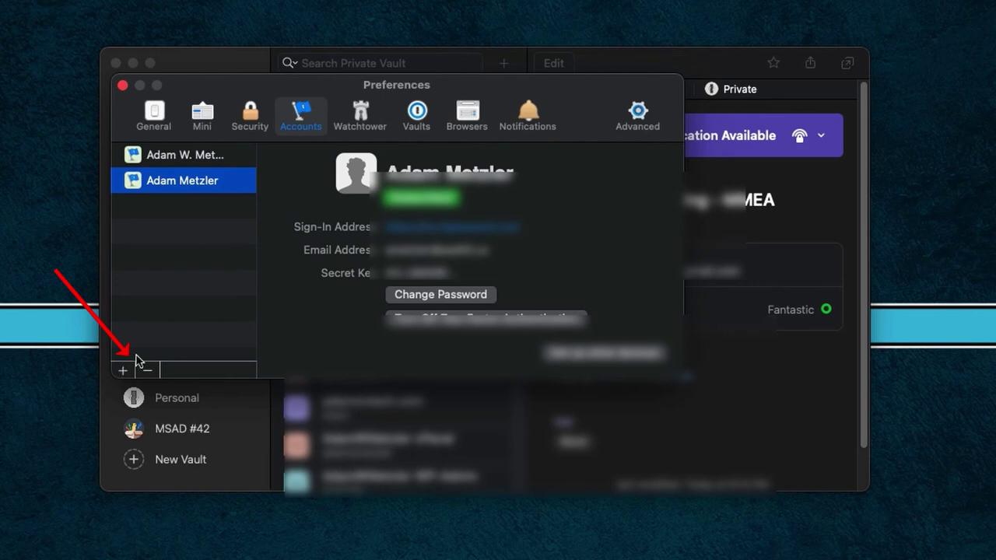
Examine how to add another account, including the form for manual account details, and close the preferences without signing in.
{"action": "left_click", "coordinate": [123, 371]}
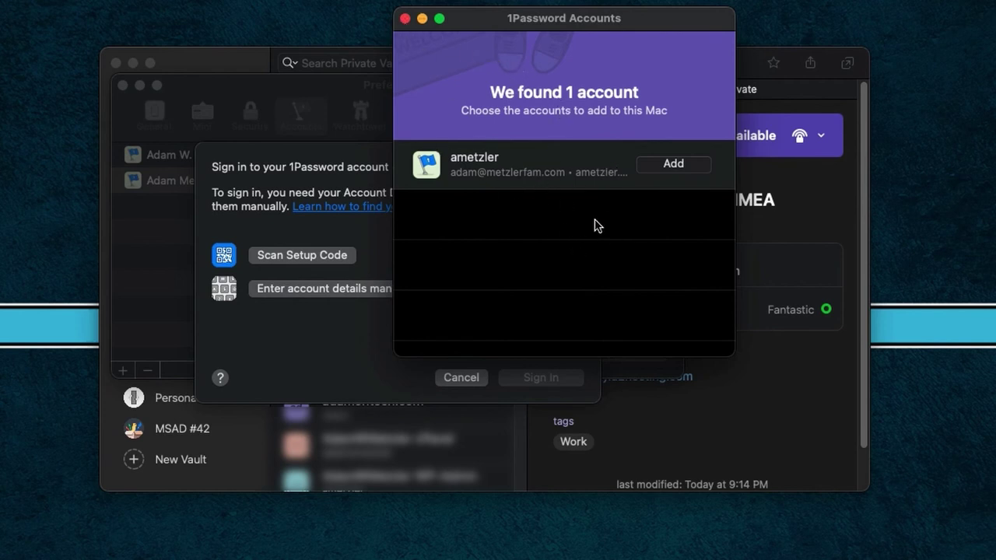
{"action": "left_click", "coordinate": [405, 18]}
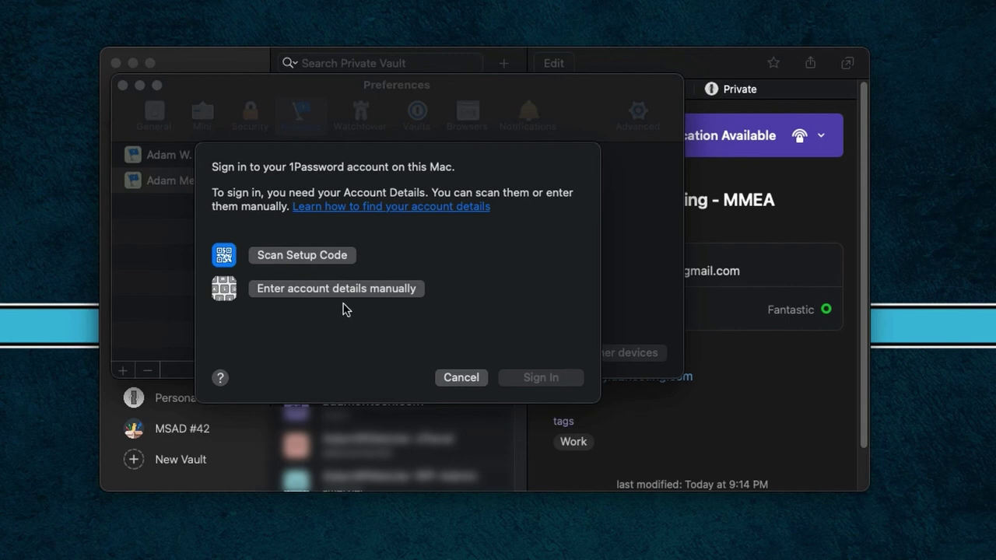
{"action": "left_click", "coordinate": [338, 294]}
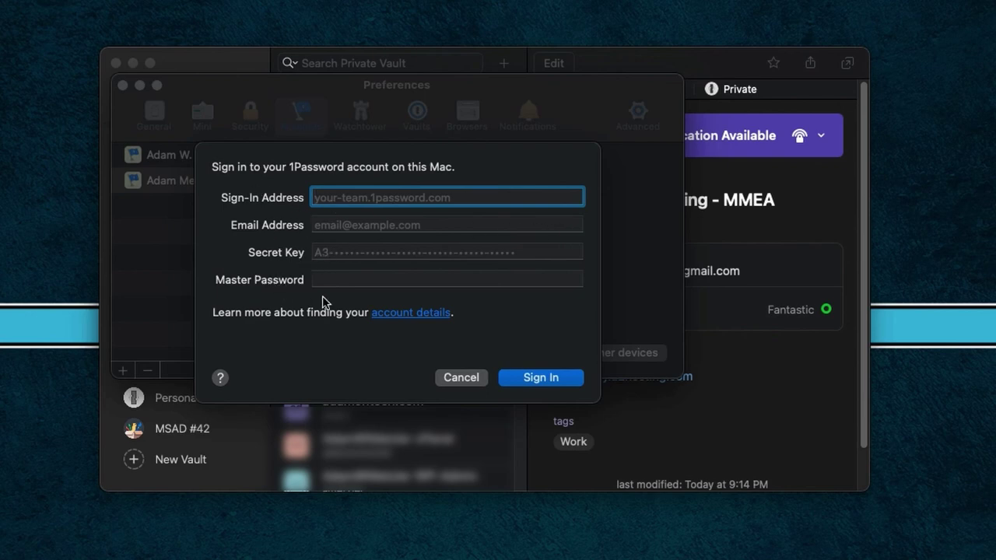
{"action": "left_click", "coordinate": [455, 378]}
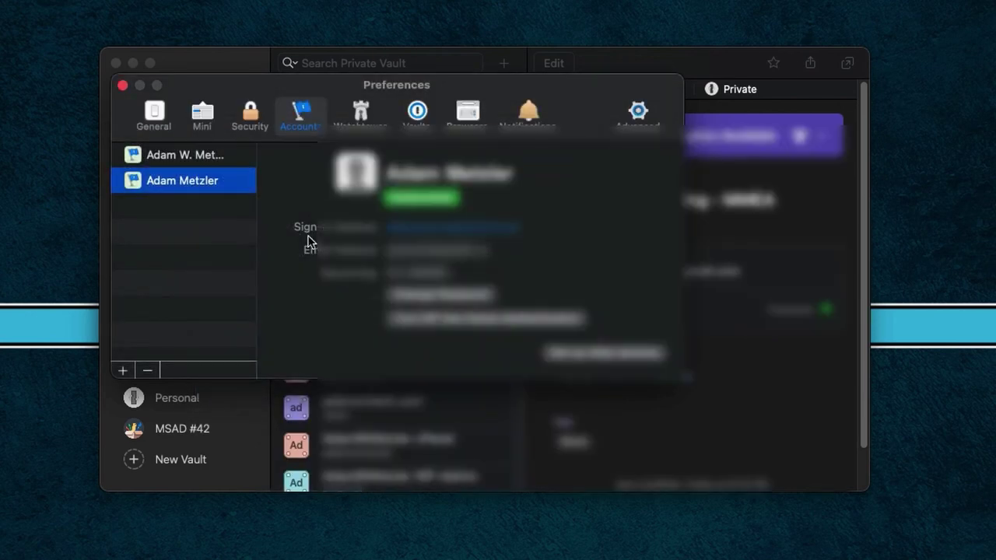
{"action": "left_click", "coordinate": [122, 85]}
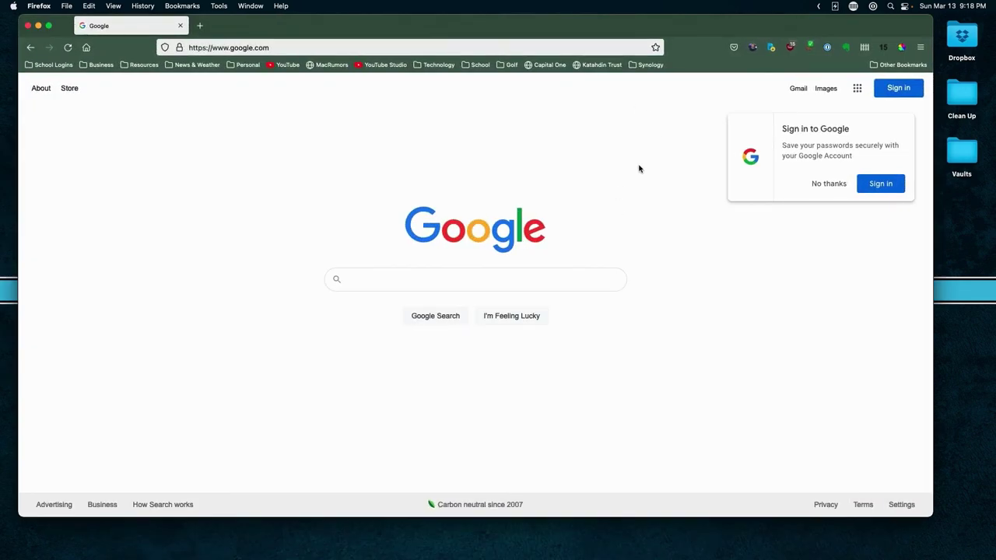
Open the 1Password extension's settings in Firefox and examine which accounts and vaults are included in All Vaults.
{"action": "left_click", "coordinate": [828, 49]}
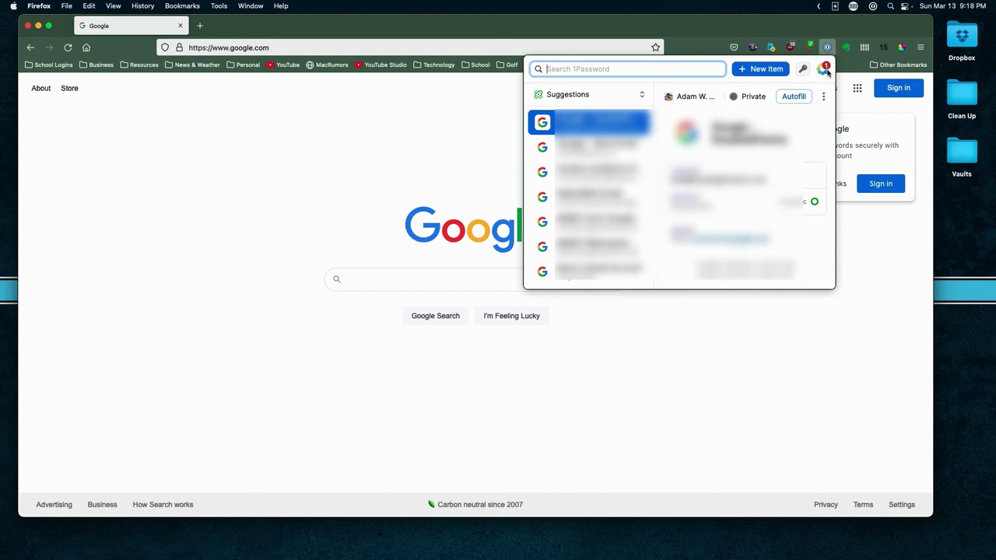
{"action": "left_click", "coordinate": [826, 70]}
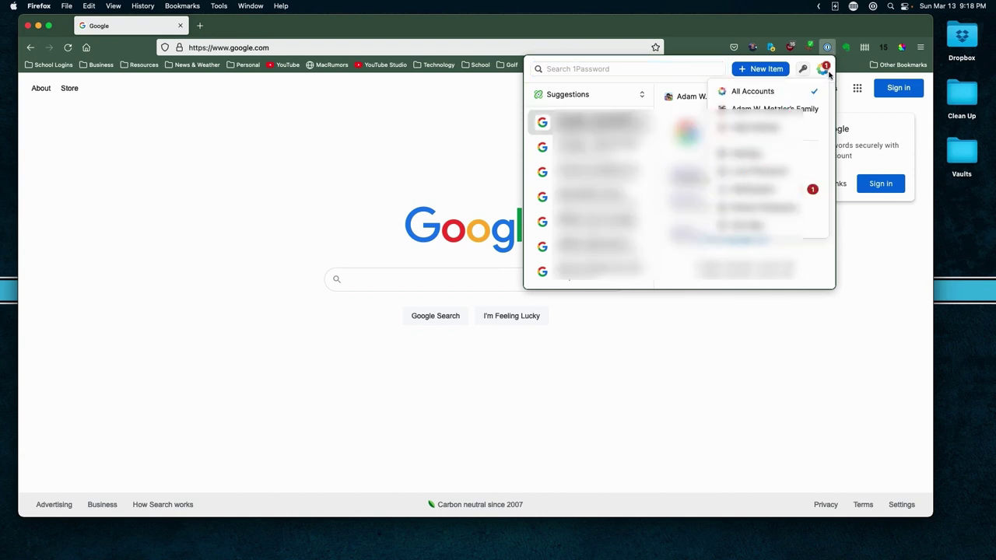
{"action": "left_click", "coordinate": [786, 156]}
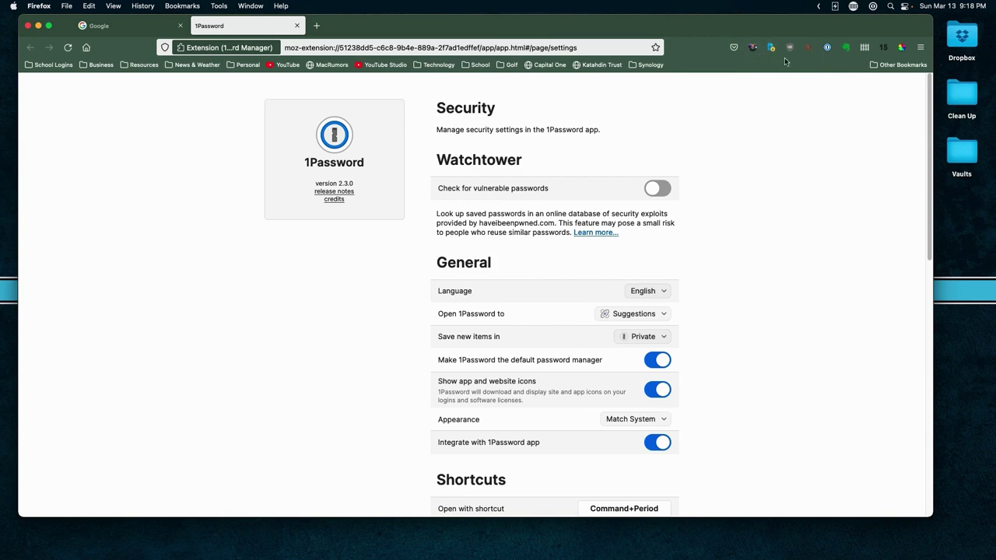
{"action": "scroll", "coordinate": [728, 280], "scroll_direction": "down", "scroll_amount": 8}
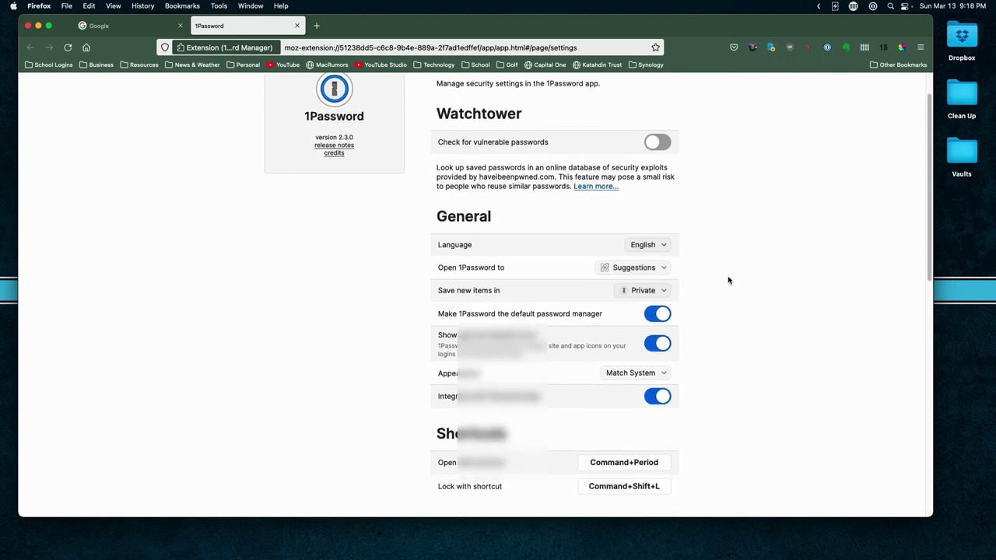
{"action": "scroll", "coordinate": [724, 280], "scroll_direction": "down", "scroll_amount": 5}
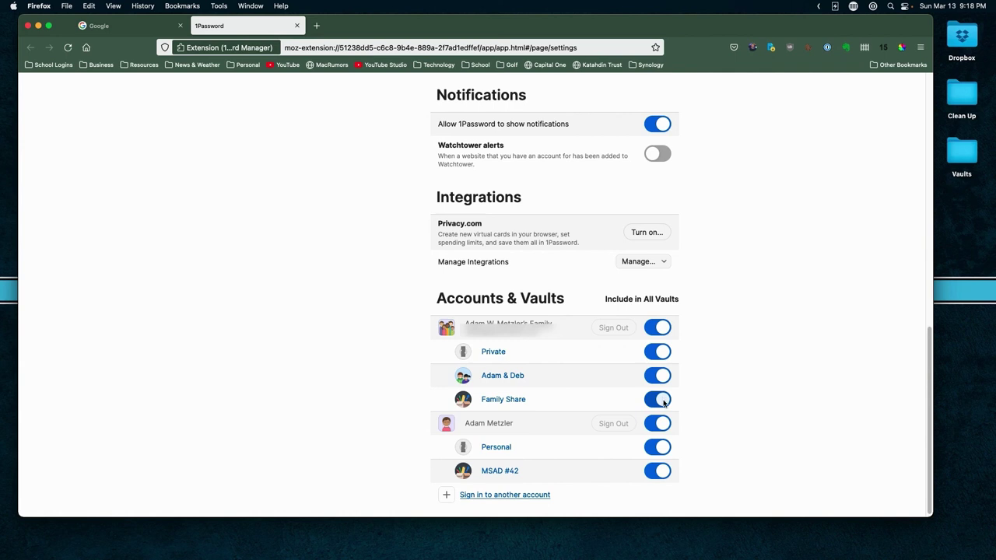
{"action": "scroll", "coordinate": [539, 498], "scroll_direction": "down", "scroll_amount": 1}
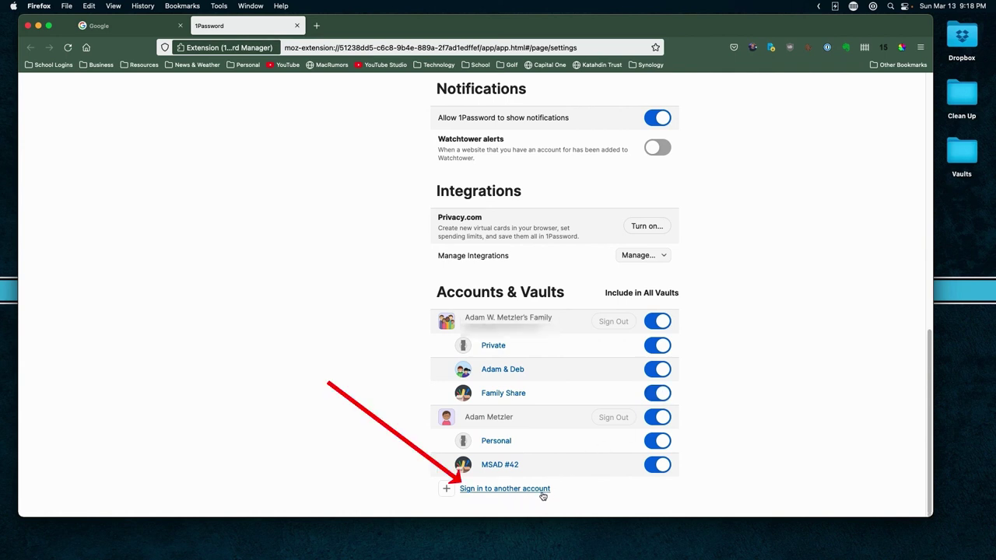